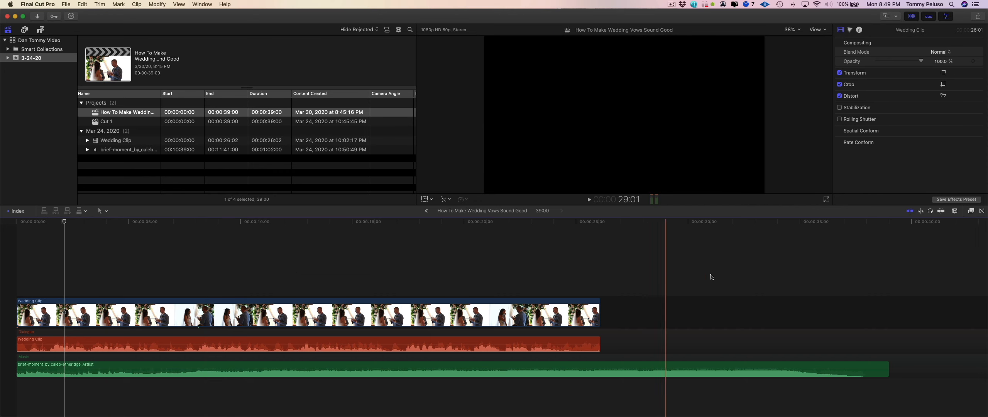
Show the effects browser beside the timeline.
{"action": "left_click", "coordinate": [971, 211]}
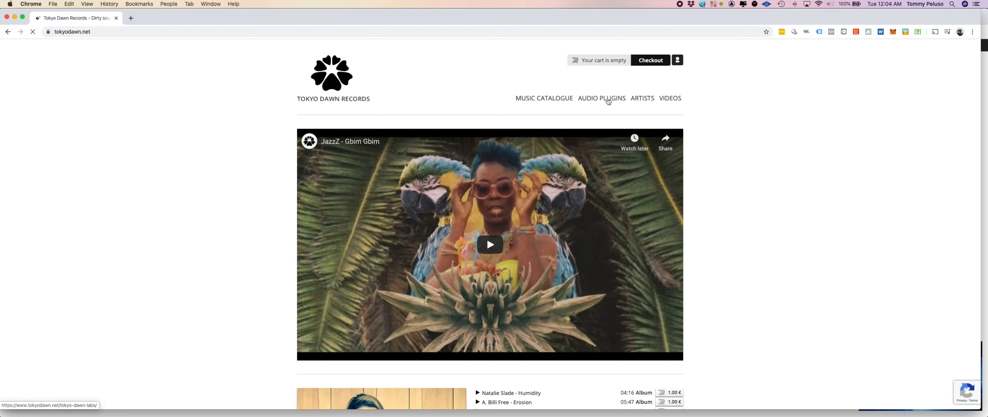
Switch to Chrome, open Tokyo Dawn Records' audio plugins page and locate the free TDR Nova equalizer.
{"action": "left_click", "coordinate": [608, 100]}
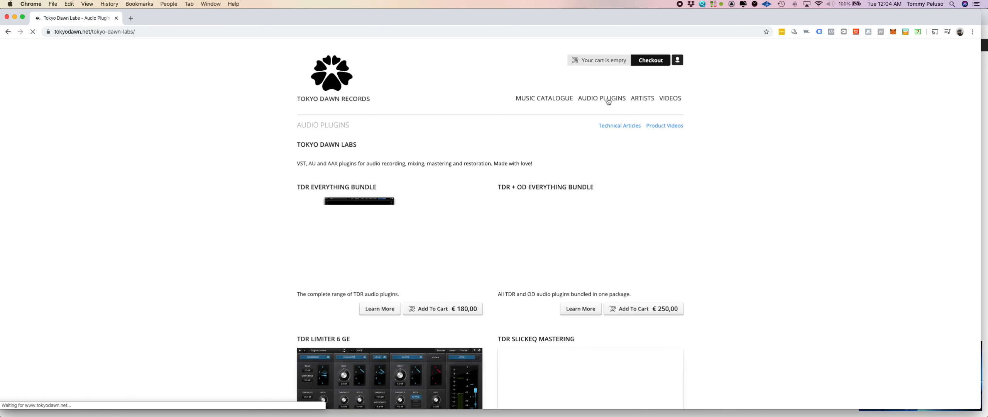
{"action": "scroll", "coordinate": [497, 150], "scroll_direction": "down", "scroll_amount": 1}
{"action": "scroll", "coordinate": [497, 150], "scroll_direction": "down", "scroll_amount": 7}
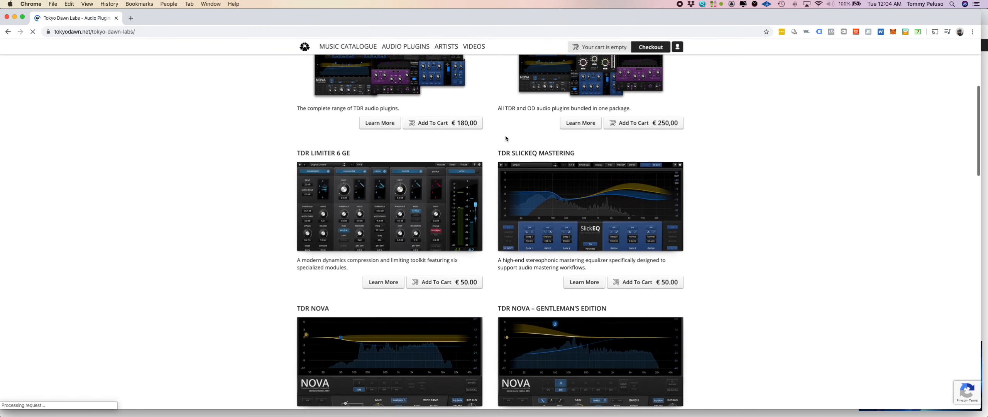
{"action": "scroll", "coordinate": [406, 270], "scroll_direction": "down", "scroll_amount": 2}
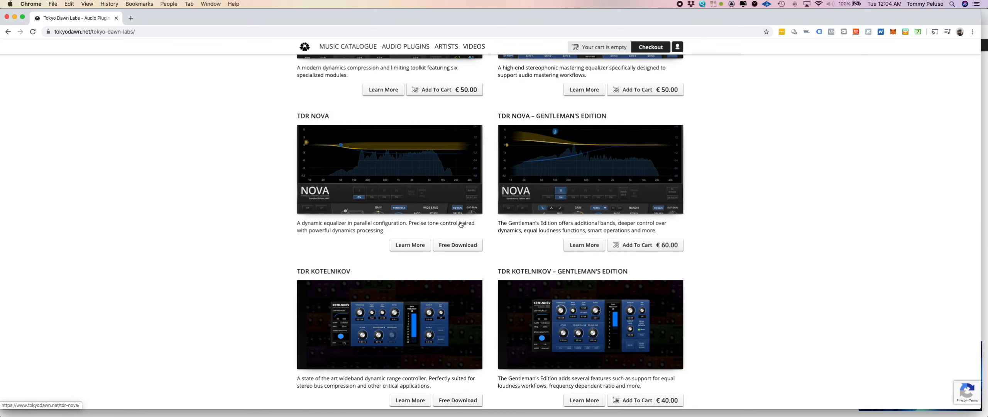
{"action": "scroll", "coordinate": [447, 250], "scroll_direction": "down", "scroll_amount": 1}
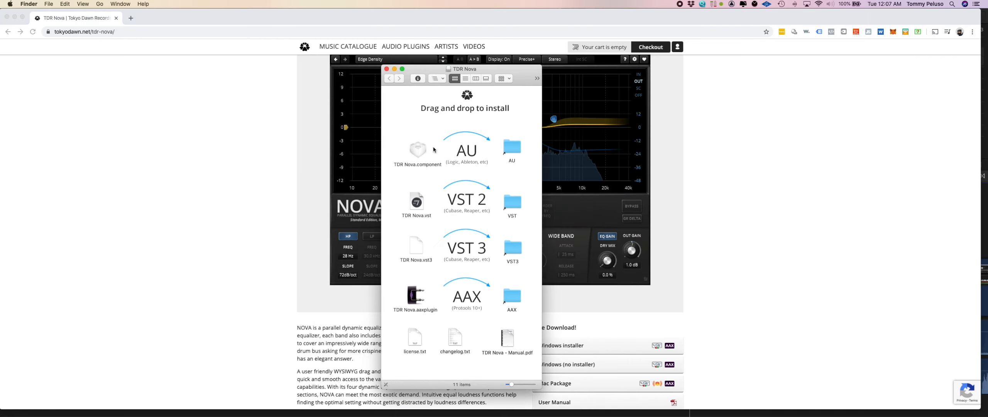
Install TDR Nova by copying its AU, VST, VST3 and AAX plugin files into their matching folders.
{"action": "mouse_move", "coordinate": [433, 150]}
{"action": "left_mouse_down"}
{"action": "mouse_move", "coordinate": [515, 153]}
{"action": "mouse_move", "coordinate": [440, 154]}
{"action": "left_mouse_up"}
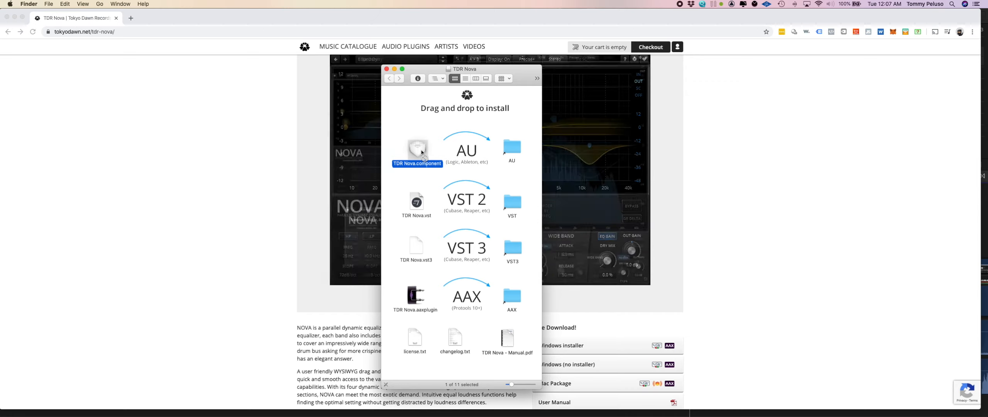
{"action": "left_click", "coordinate": [417, 205]}
{"action": "left_click_drag", "start_coordinate": [417, 206], "coordinate": [510, 203]}
{"action": "left_click_drag", "start_coordinate": [416, 249], "coordinate": [512, 250]}
{"action": "left_click_drag", "start_coordinate": [416, 295], "coordinate": [510, 294]}
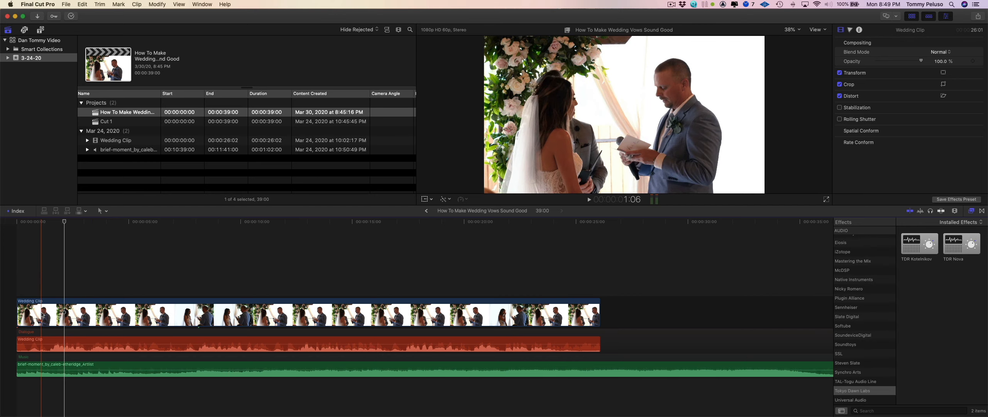
Lower the background music clip's volume to -14 dB while listening to the timeline with the dialogue.
{"action": "key", "text": "space"}
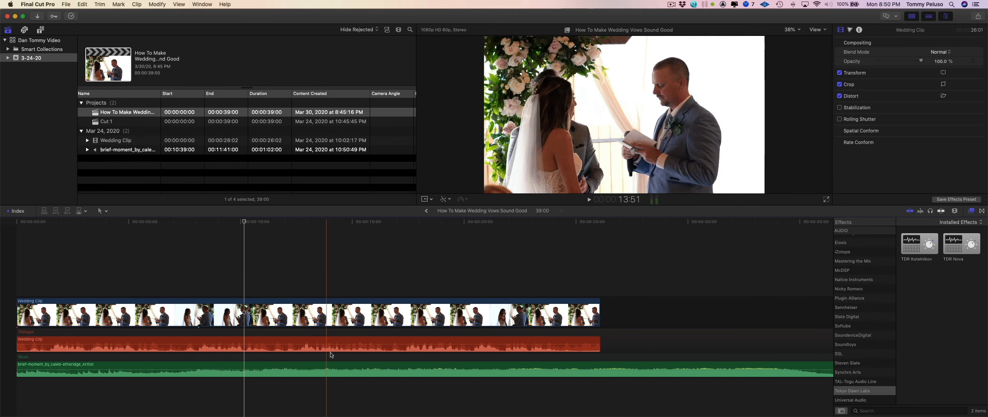
{"action": "left_click", "coordinate": [73, 343]}
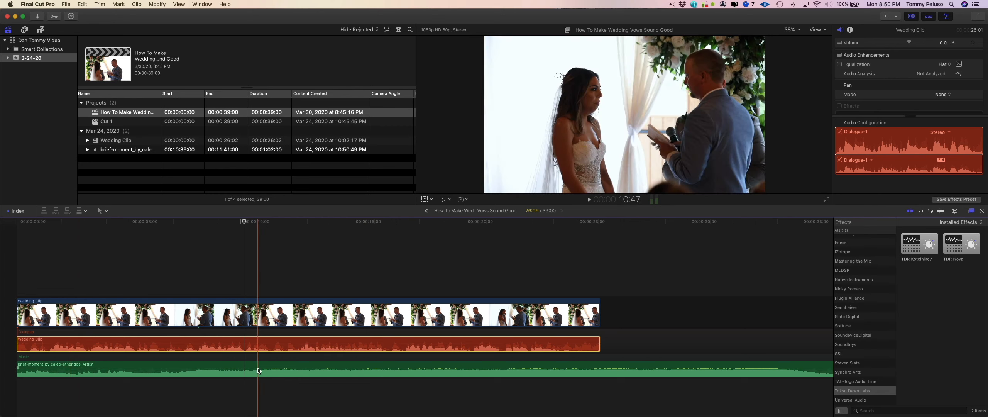
{"action": "left_click_drag", "start_coordinate": [257, 370], "coordinate": [258, 370]}
{"action": "key", "text": "space"}
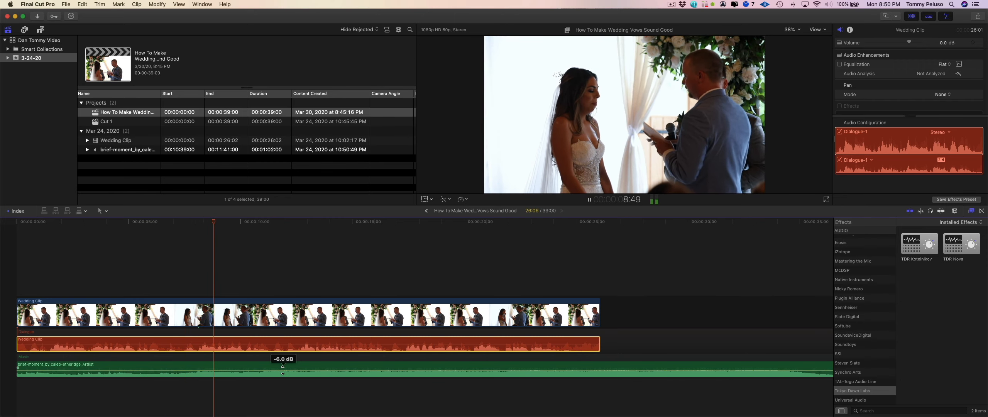
{"action": "left_click_drag", "start_coordinate": [281, 372], "coordinate": [282, 371]}
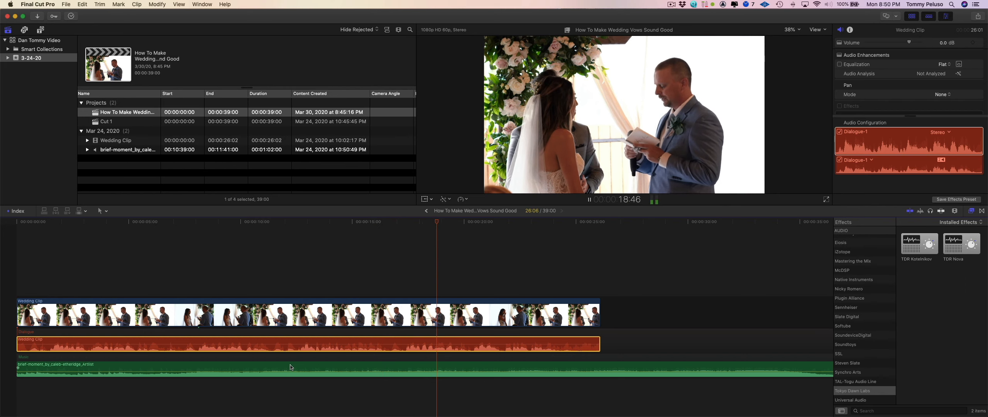
{"action": "key", "text": "space"}
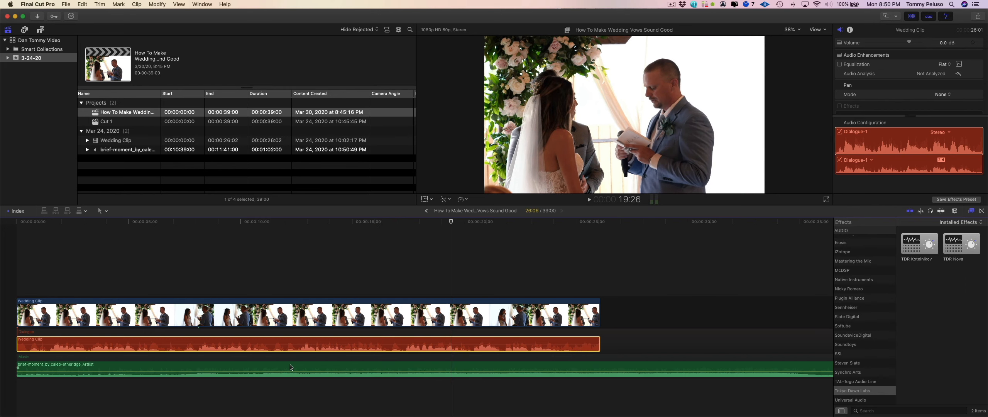
Disable the background music clip in the timeline so only the dialogue is heard.
{"action": "left_click", "coordinate": [350, 368]}
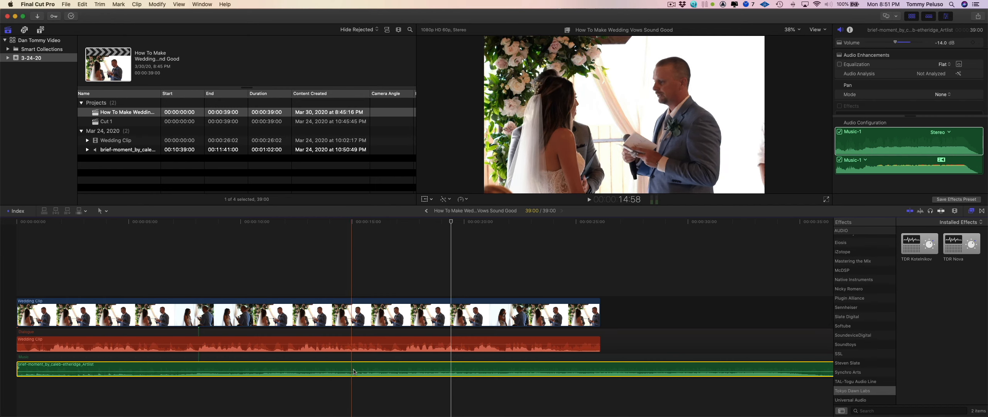
{"action": "mouse_move", "coordinate": [363, 372]}
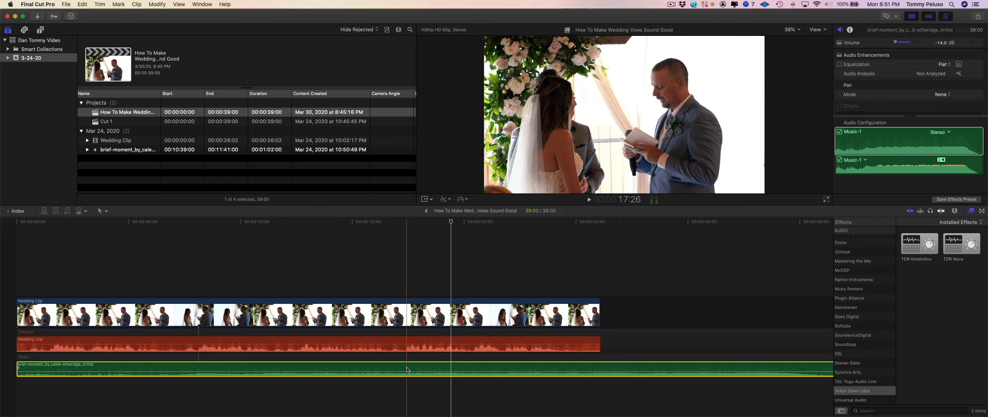
{"action": "key", "text": "v"}
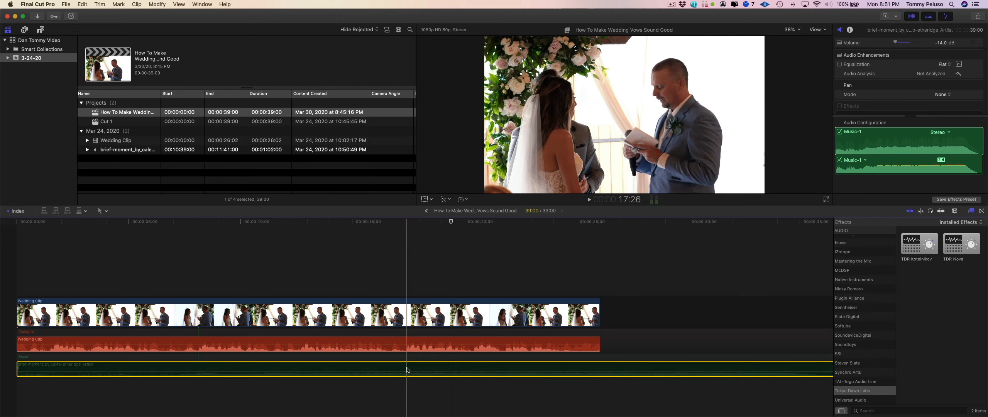
Apply the TDR Nova audio effect to the Wedding Clip dialogue audio in the timeline.
{"action": "left_click", "coordinate": [341, 343]}
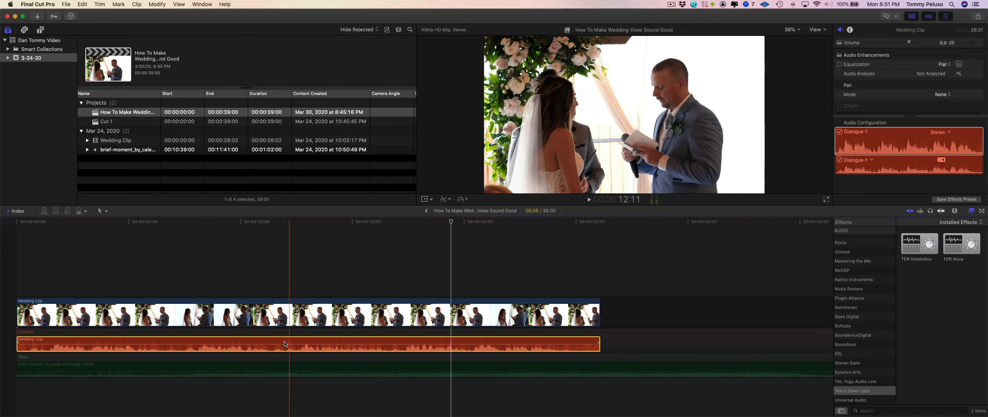
{"action": "left_click", "coordinate": [89, 225]}
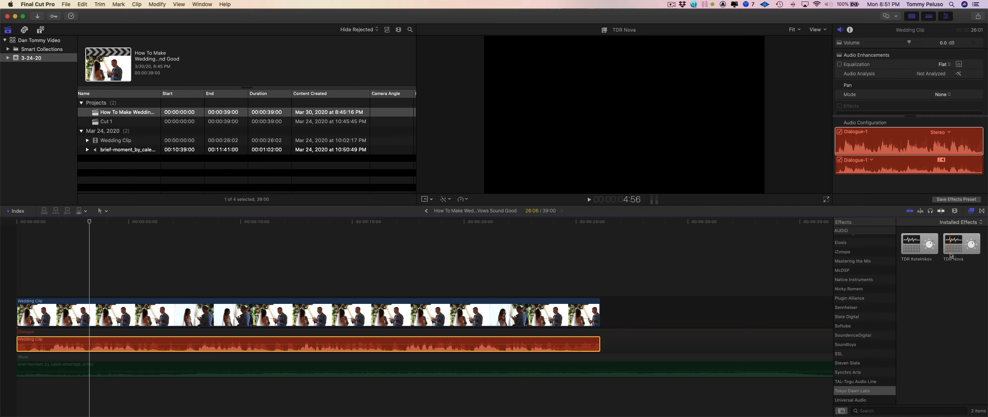
{"action": "mouse_move", "coordinate": [956, 247]}
{"action": "left_mouse_down"}
{"action": "mouse_move", "coordinate": [479, 310]}
{"action": "mouse_move", "coordinate": [303, 316]}
{"action": "mouse_move", "coordinate": [957, 249]}
{"action": "left_mouse_up"}
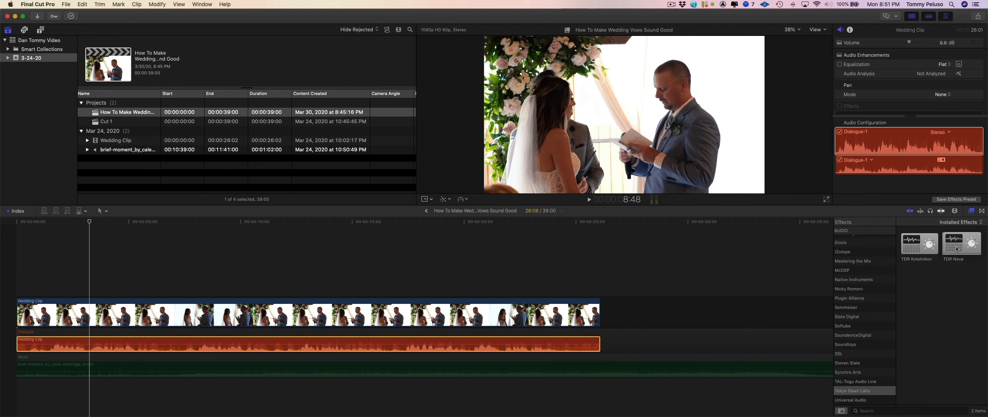
{"action": "left_click", "coordinate": [925, 282]}
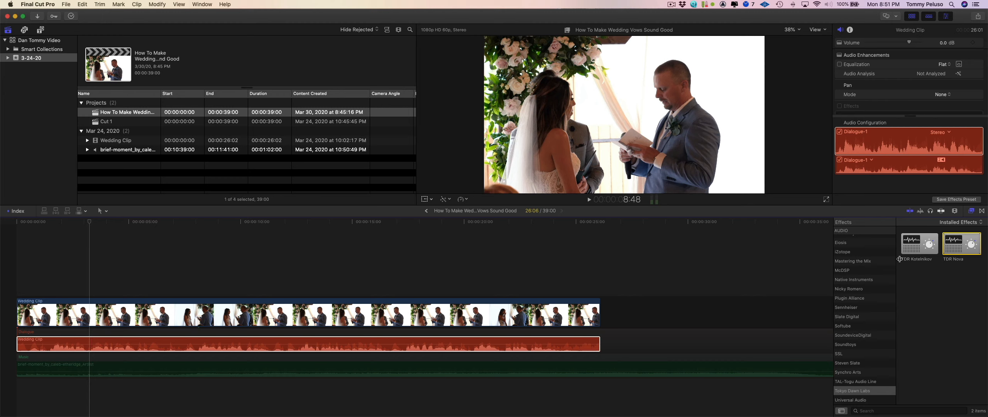
{"action": "left_click", "coordinate": [972, 212]}
{"action": "left_click", "coordinate": [971, 212]}
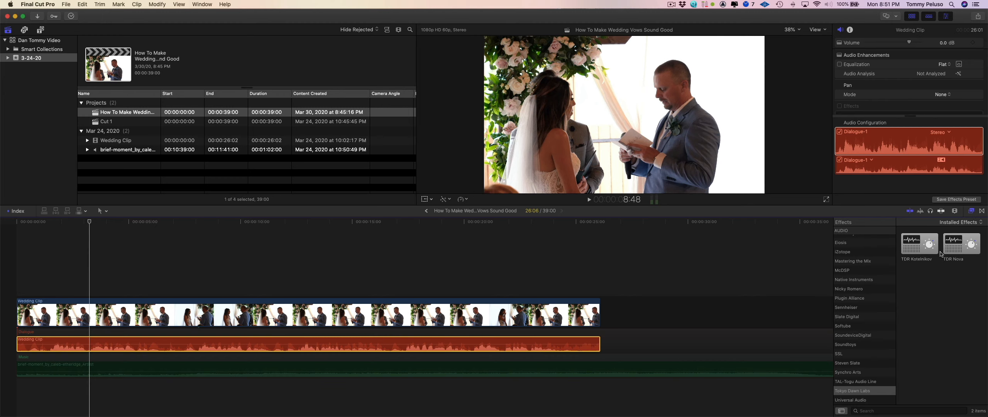
{"action": "left_click_drag", "start_coordinate": [953, 250], "coordinate": [350, 345]}
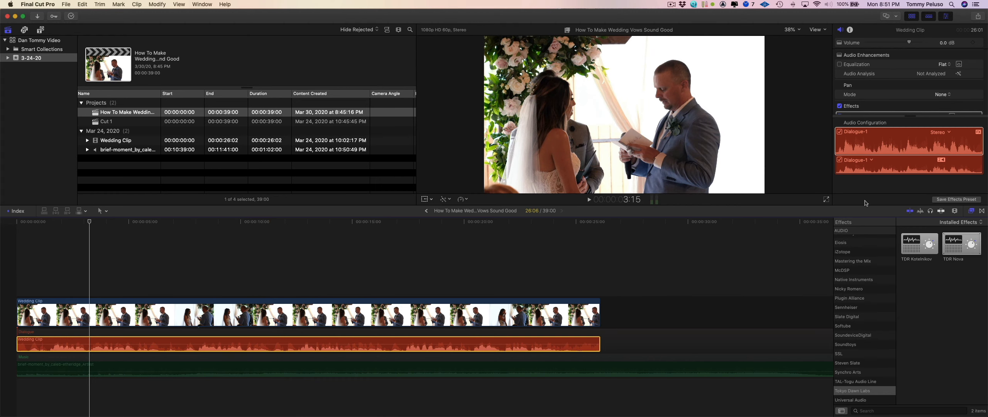
Open the TDR Nova effect's editor from the clip's audio effects and move its window clear of the timeline.
{"action": "left_click", "coordinate": [876, 94]}
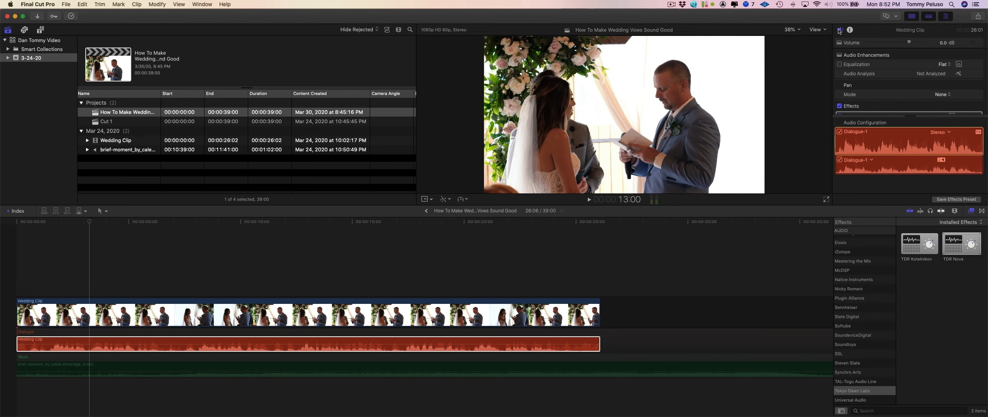
{"action": "scroll", "coordinate": [901, 61], "scroll_direction": "down", "scroll_amount": 2}
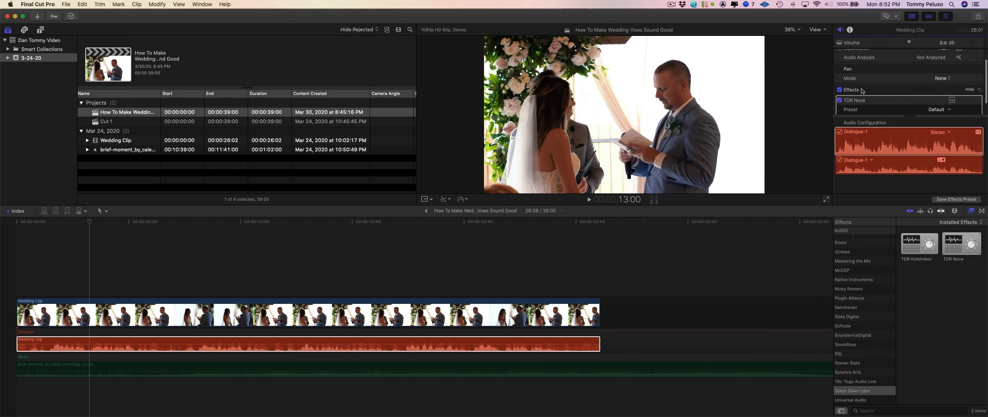
{"action": "scroll", "coordinate": [885, 92], "scroll_direction": "down", "scroll_amount": 1}
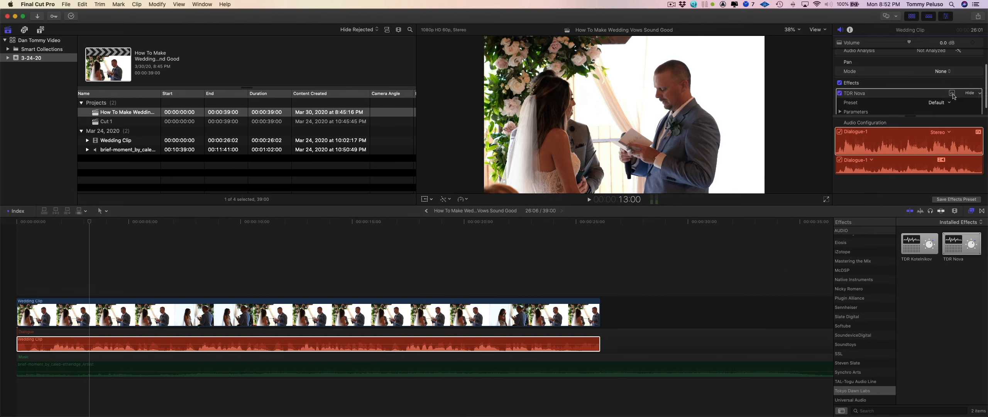
{"action": "left_click", "coordinate": [951, 94]}
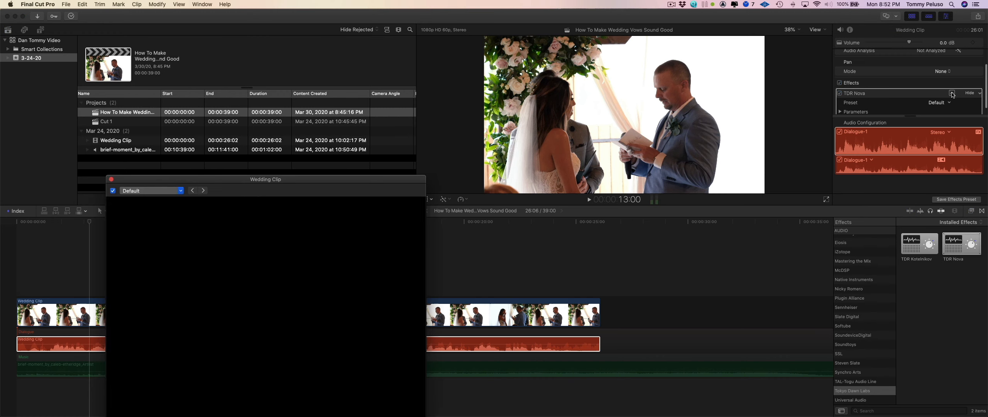
{"action": "left_click_drag", "start_coordinate": [351, 176], "coordinate": [629, 35]}
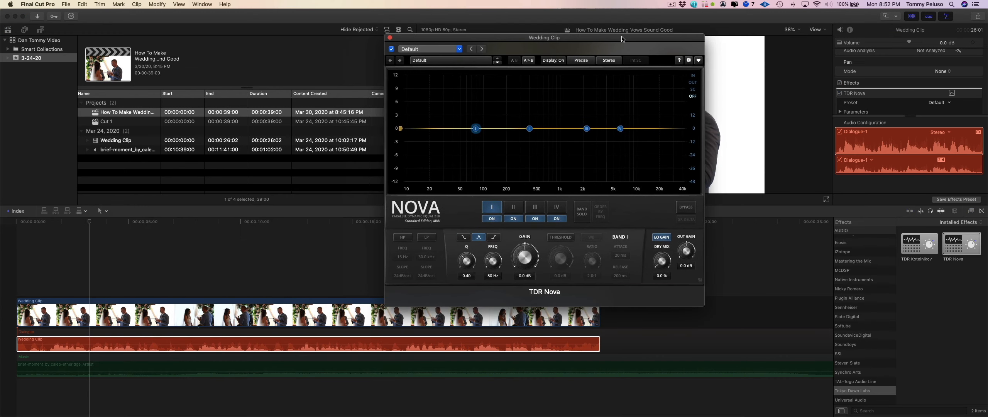
Play the Wedding Clip dialogue from the beginning and move the TDR Nova window so the video can be watched.
{"action": "left_click", "coordinate": [256, 349]}
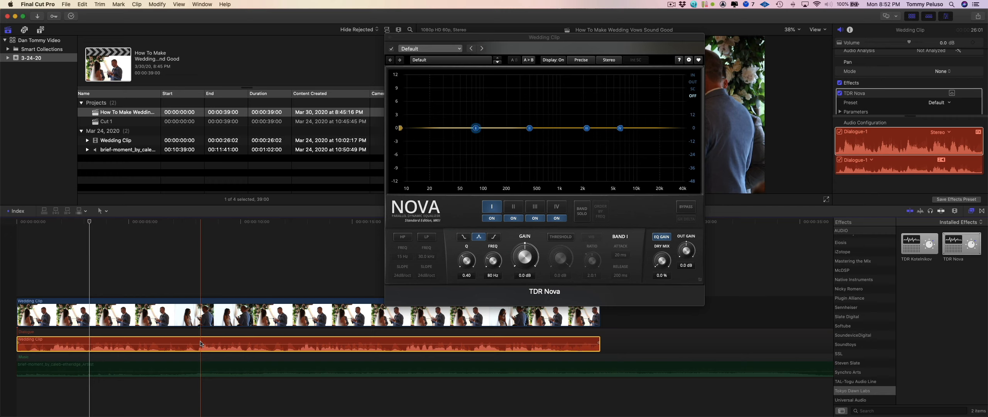
{"action": "key", "text": "Home"}
{"action": "key", "text": "space"}
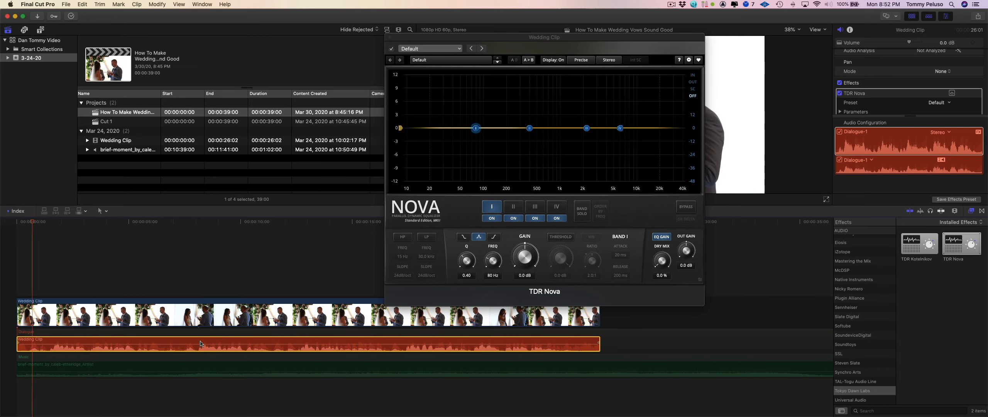
{"action": "left_click_drag", "start_coordinate": [495, 38], "coordinate": [316, 27]}
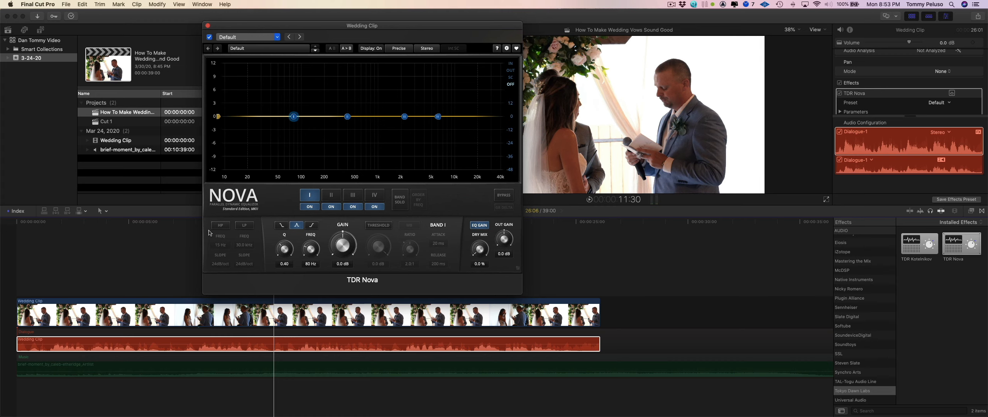
Enable TDR Nova's high-pass filter and adjust its cutoff frequency to 130 Hz on the dialogue.
{"action": "left_click", "coordinate": [222, 226]}
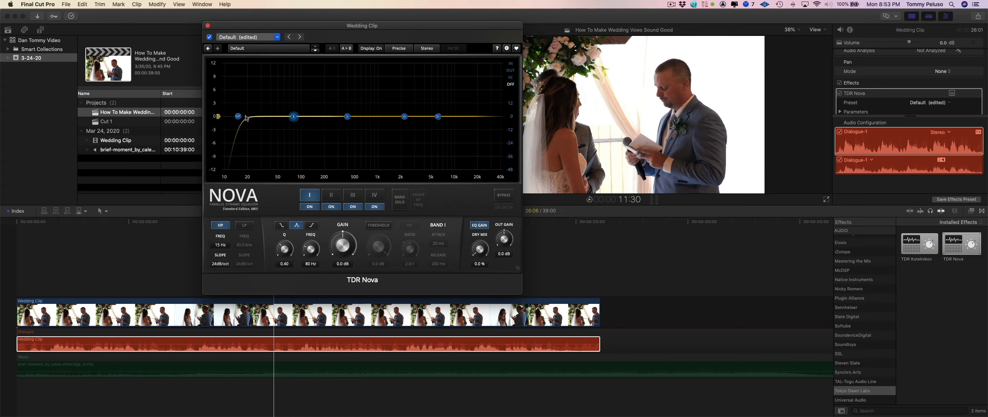
{"action": "left_click_drag", "start_coordinate": [240, 119], "coordinate": [273, 118]}
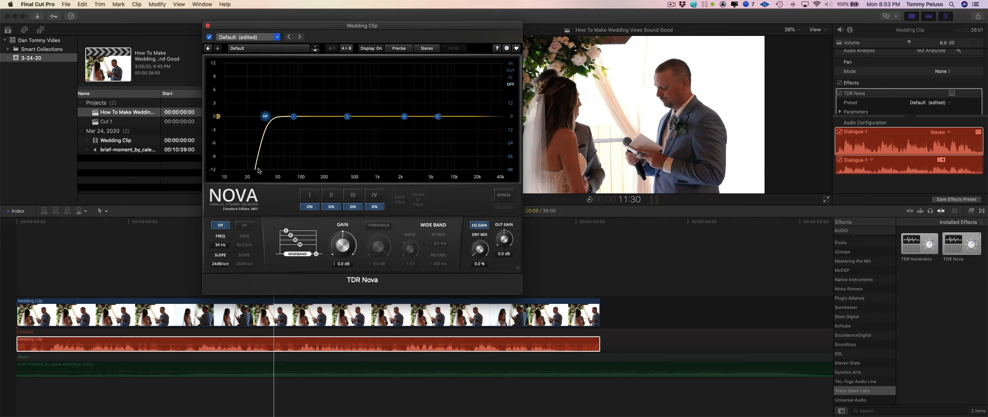
{"action": "mouse_move", "coordinate": [266, 116]}
{"action": "left_mouse_down"}
{"action": "mouse_move", "coordinate": [240, 116]}
{"action": "mouse_move", "coordinate": [255, 117]}
{"action": "left_mouse_up"}
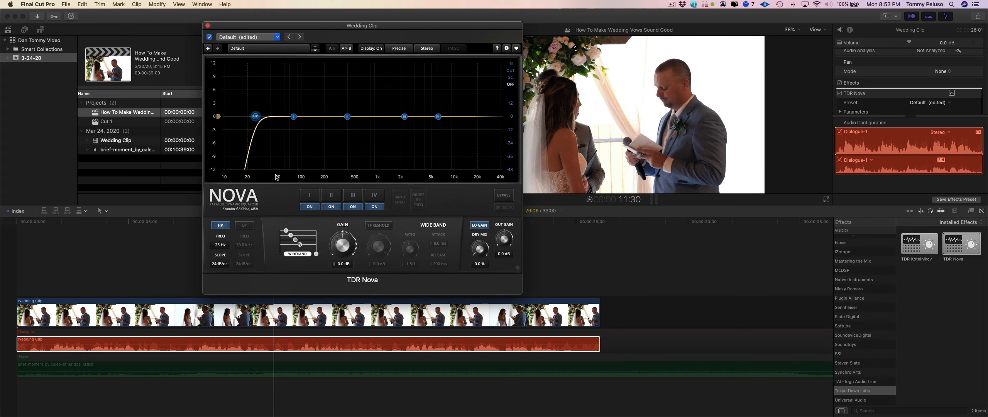
{"action": "left_click_drag", "start_coordinate": [253, 119], "coordinate": [298, 121]}
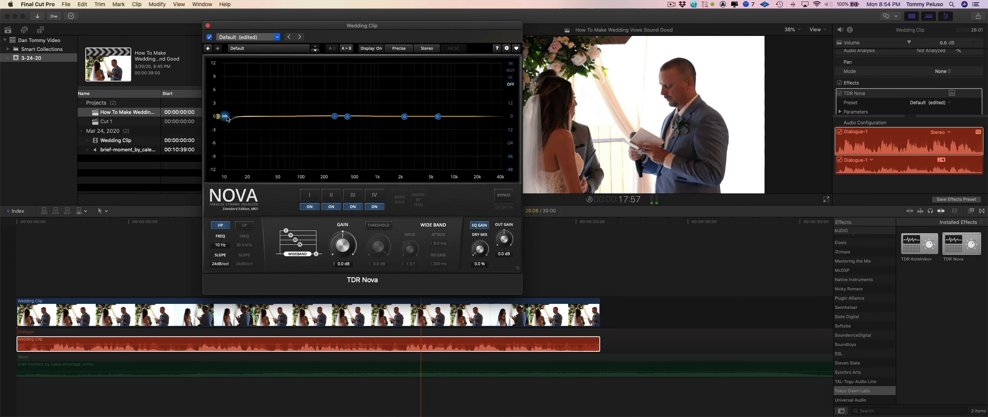
{"action": "left_click_drag", "start_coordinate": [218, 117], "coordinate": [312, 124]}
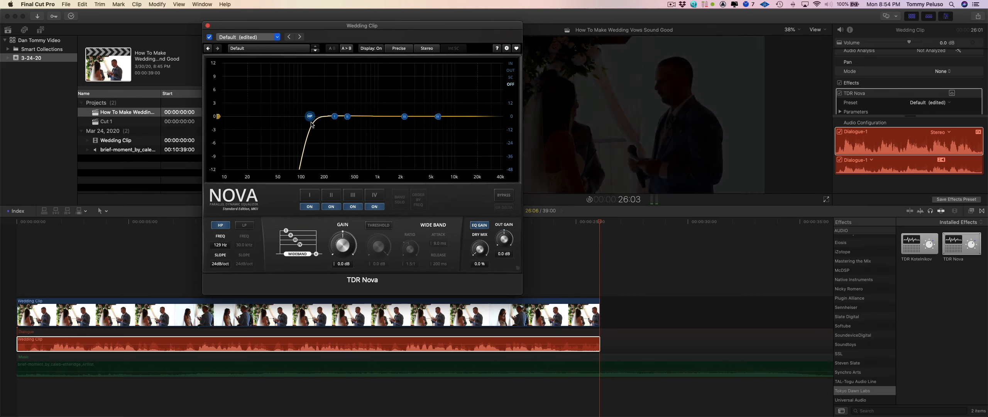
{"action": "mouse_move", "coordinate": [312, 124]}
{"action": "left_mouse_down"}
{"action": "mouse_move", "coordinate": [226, 123]}
{"action": "mouse_move", "coordinate": [331, 128]}
{"action": "mouse_move", "coordinate": [313, 129]}
{"action": "left_mouse_up"}
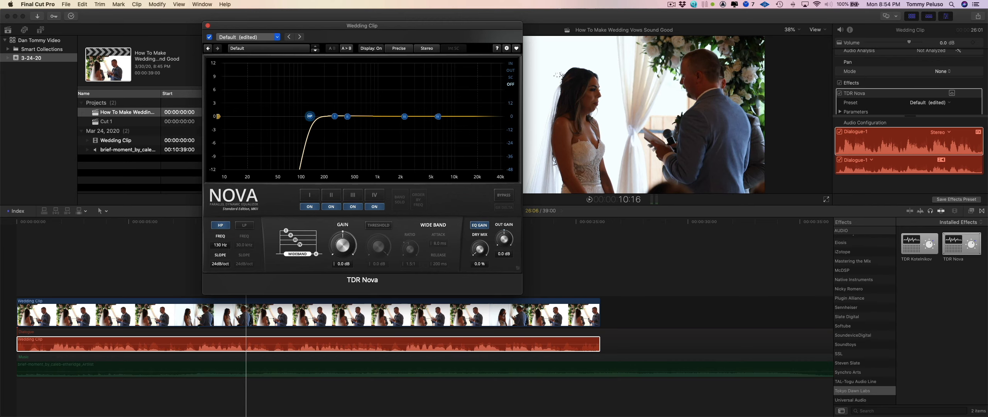
Bring up the TDR Nova editor for the dialogue and move its window off the browser's clip list.
{"action": "left_click", "coordinate": [951, 93]}
{"action": "left_click", "coordinate": [953, 94]}
{"action": "left_click", "coordinate": [953, 93]}
{"action": "left_click_drag", "start_coordinate": [341, 26], "coordinate": [451, 20]}
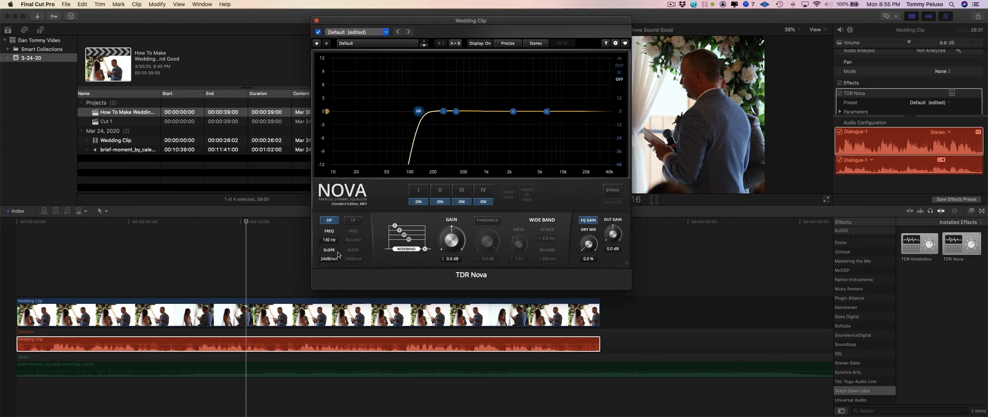
Try TDR Nova's high-pass slope at 6 dB/oct and 72 dB/oct to compare gentle and steep roll-offs.
{"action": "left_click_drag", "start_coordinate": [330, 236], "coordinate": [336, 208]}
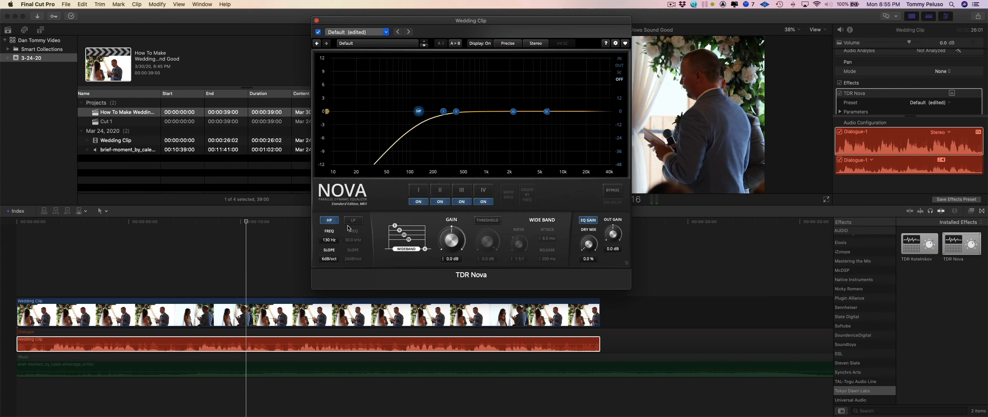
{"action": "left_click_drag", "start_coordinate": [327, 265], "coordinate": [352, 213]}
{"action": "left_click_drag", "start_coordinate": [336, 261], "coordinate": [336, 332]}
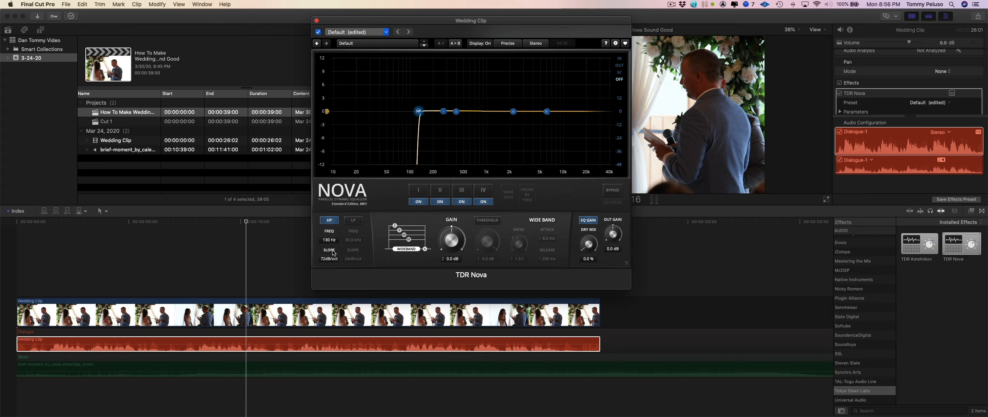
{"action": "left_click_drag", "start_coordinate": [381, 206], "coordinate": [388, 183]}
{"action": "left_click_drag", "start_coordinate": [362, 244], "coordinate": [366, 227]}
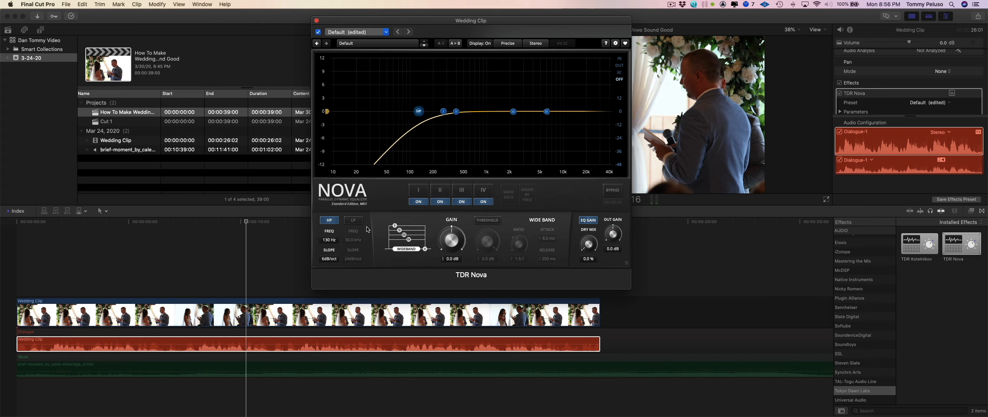
Set TDR Nova's high-pass filter to a 24 dB/oct slope with a cutoff frequency of 133 Hz.
{"action": "left_click_drag", "start_coordinate": [420, 112], "coordinate": [424, 111]}
{"action": "left_click_drag", "start_coordinate": [326, 260], "coordinate": [320, 306]}
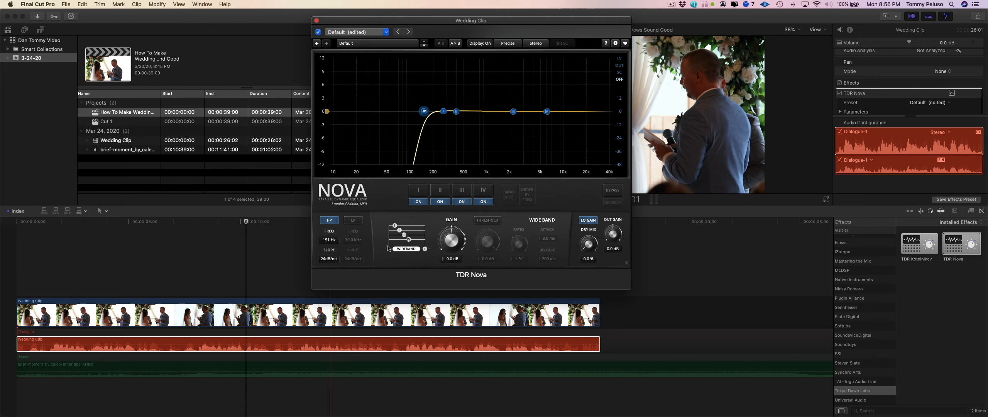
{"action": "left_click_drag", "start_coordinate": [425, 114], "coordinate": [421, 114]}
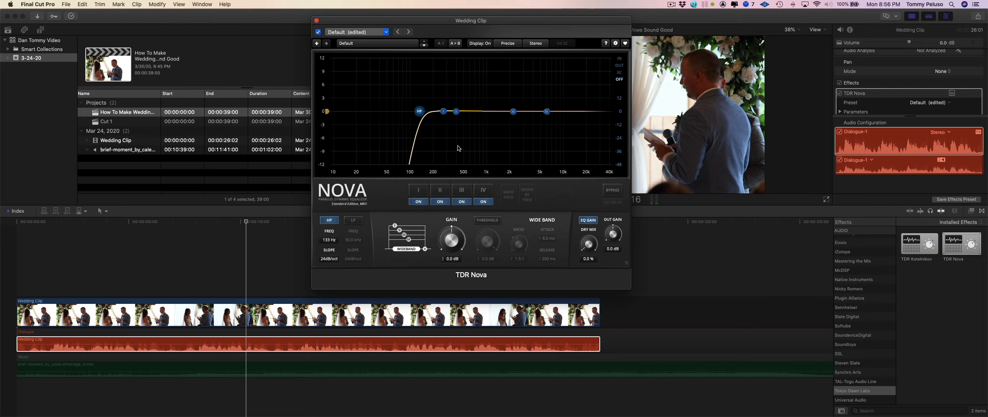
Move the TDR Nova window further off the browser and play the Wedding Clip dialogue from the beginning.
{"action": "left_click_drag", "start_coordinate": [469, 34], "coordinate": [531, 27]}
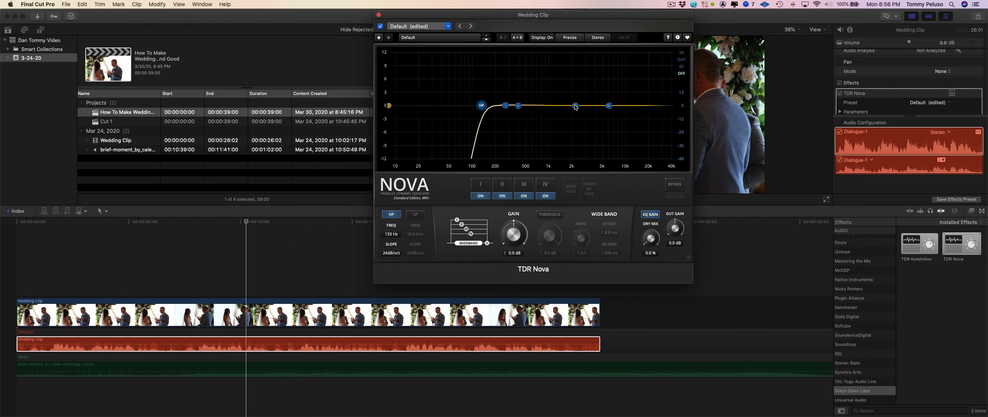
{"action": "left_click", "coordinate": [343, 16]}
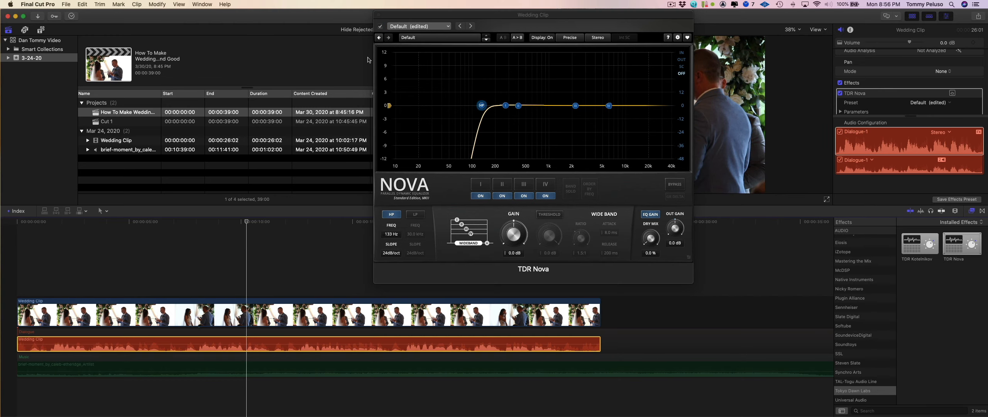
{"action": "key", "text": "Home"}
{"action": "key", "text": "space"}
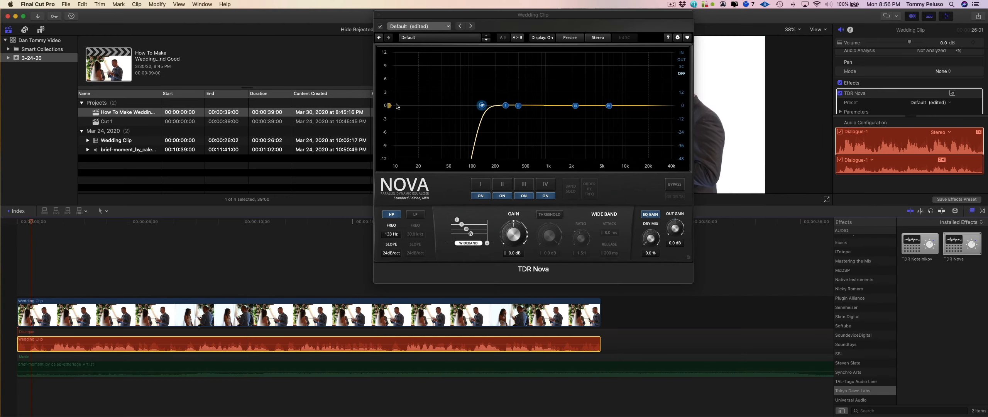
Shape the dialogue EQ: band III about +2.9 dB at 4.1 kHz, band II -1.0 dB at 464 Hz, band IV +1.8 dB at 7.0 kHz.
{"action": "left_click_drag", "start_coordinate": [576, 105], "coordinate": [599, 85]}
{"action": "mouse_move", "coordinate": [518, 105]}
{"action": "left_mouse_down"}
{"action": "mouse_move", "coordinate": [529, 80]}
{"action": "mouse_move", "coordinate": [531, 95]}
{"action": "mouse_move", "coordinate": [529, 66]}
{"action": "mouse_move", "coordinate": [530, 120]}
{"action": "mouse_move", "coordinate": [529, 112]}
{"action": "left_mouse_up"}
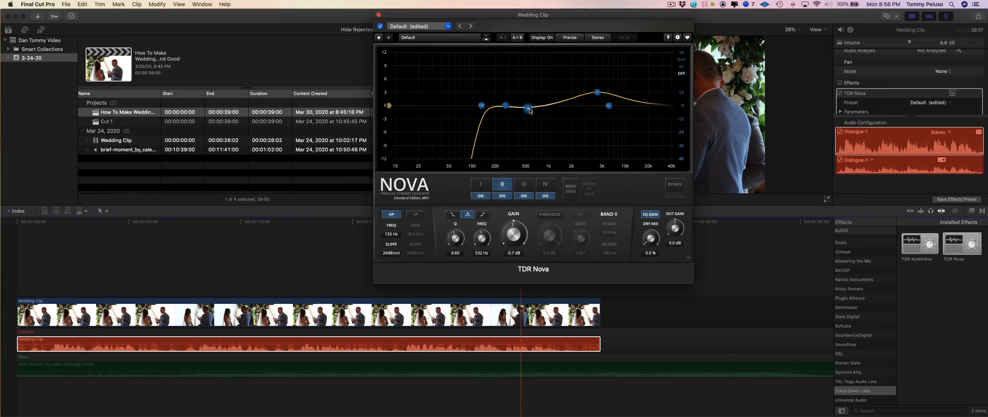
{"action": "left_click_drag", "start_coordinate": [528, 109], "coordinate": [531, 94]}
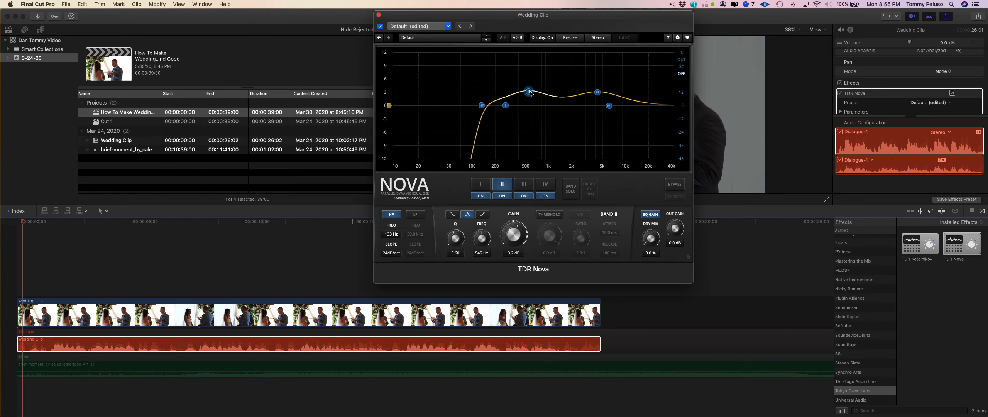
{"action": "left_click_drag", "start_coordinate": [530, 93], "coordinate": [523, 111]}
{"action": "left_click_drag", "start_coordinate": [609, 106], "coordinate": [615, 98]}
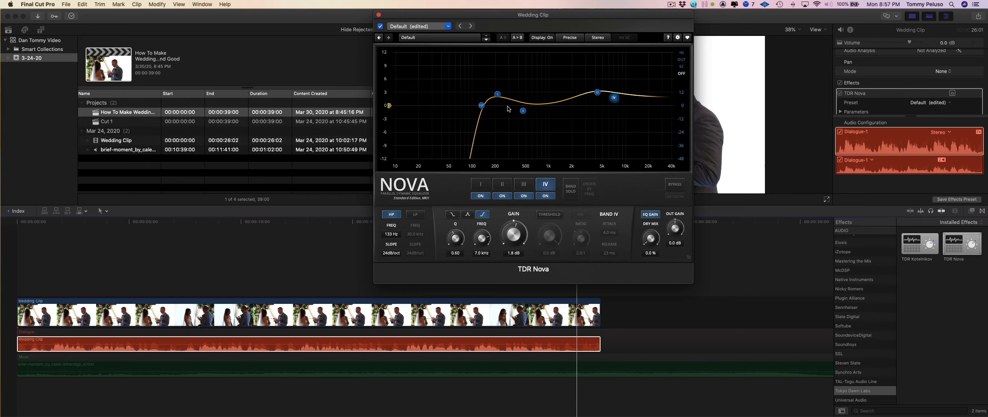
Deepen the band II cut to about -1.8 dB at 464 Hz in TDR Nova.
{"action": "left_click", "coordinate": [522, 111]}
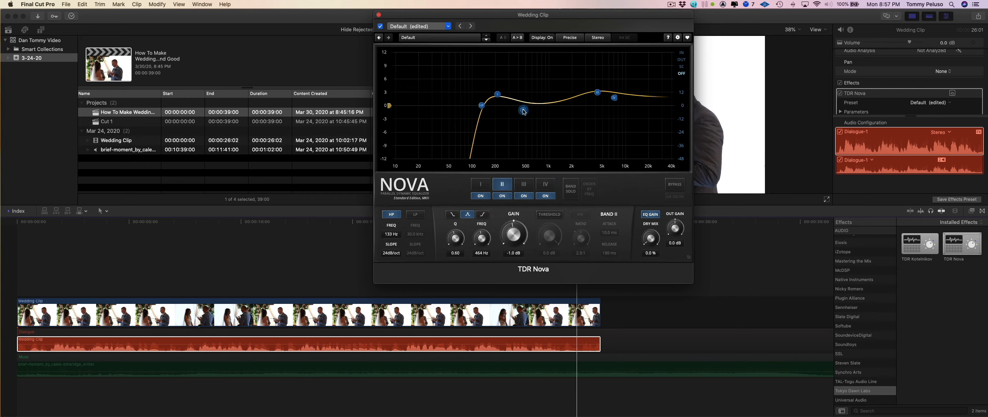
{"action": "left_click_drag", "start_coordinate": [523, 112], "coordinate": [524, 112]}
{"action": "left_click_drag", "start_coordinate": [526, 115], "coordinate": [525, 117]}
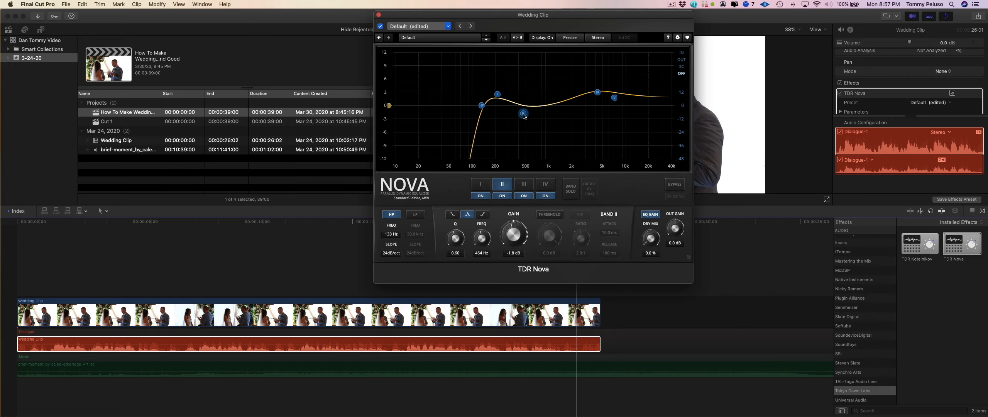
{"action": "left_click_drag", "start_coordinate": [525, 115], "coordinate": [525, 115]}
Adjust band III to about 2.7 dB at 3.5 kHz and band IV's high shelf to 2.3 dB at 7.3 kHz.
{"action": "left_click", "coordinate": [596, 93]}
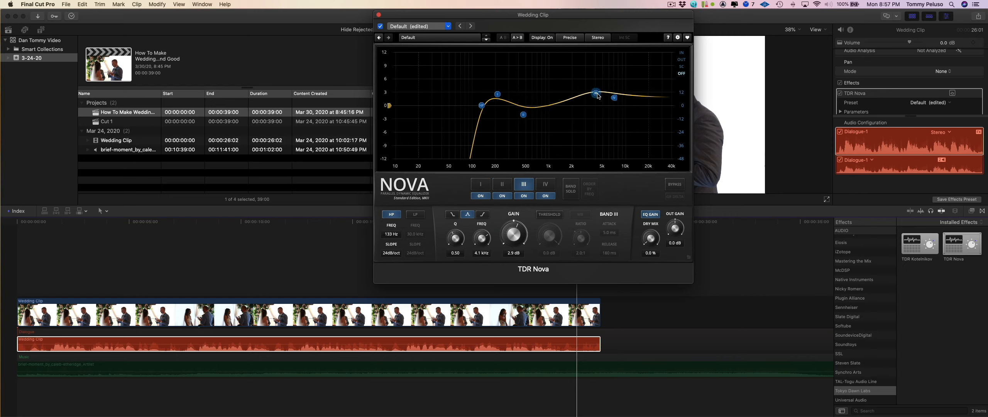
{"action": "left_click_drag", "start_coordinate": [597, 94], "coordinate": [591, 95]}
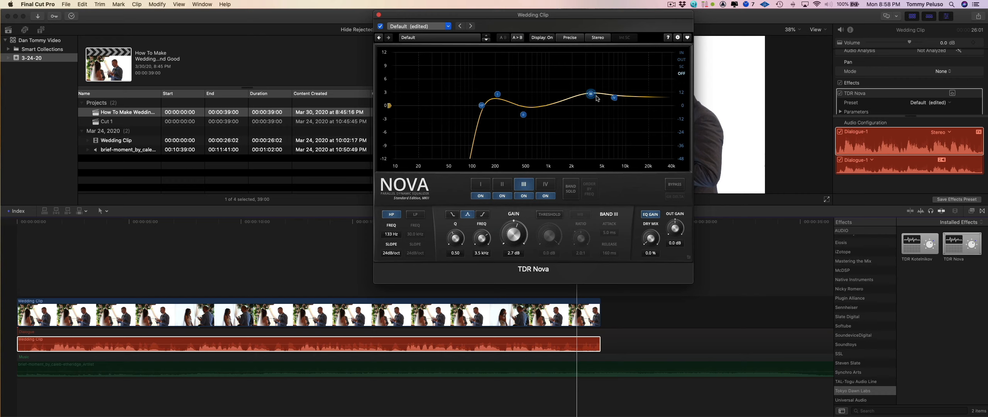
{"action": "left_click", "coordinate": [615, 99]}
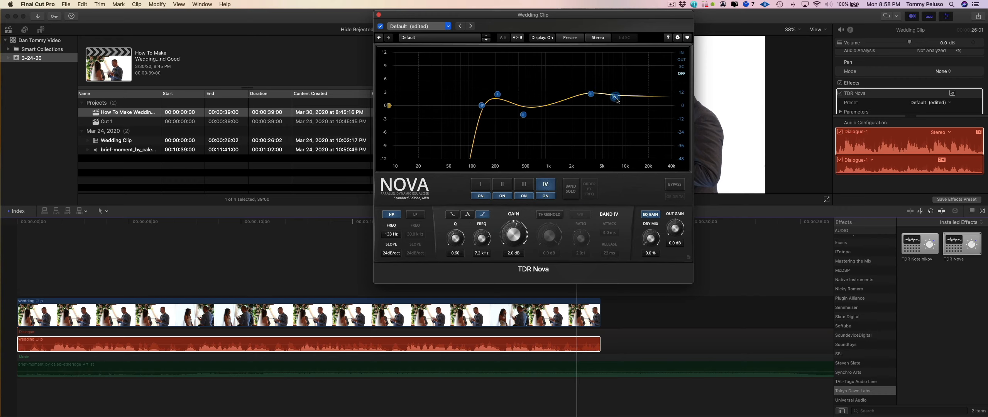
{"action": "left_click_drag", "start_coordinate": [616, 100], "coordinate": [616, 101]}
{"action": "left_click_drag", "start_coordinate": [614, 98], "coordinate": [616, 80]}
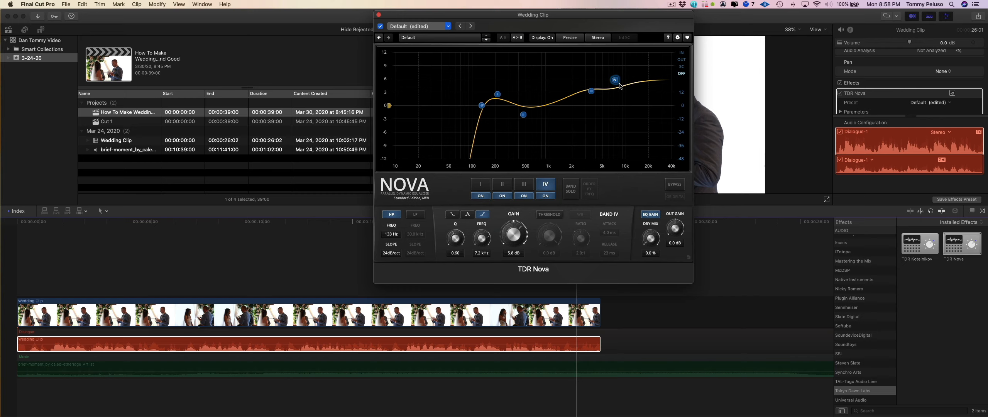
{"action": "mouse_move", "coordinate": [615, 83]}
{"action": "left_mouse_down"}
{"action": "mouse_move", "coordinate": [616, 108]}
{"action": "mouse_move", "coordinate": [615, 98]}
{"action": "left_mouse_up"}
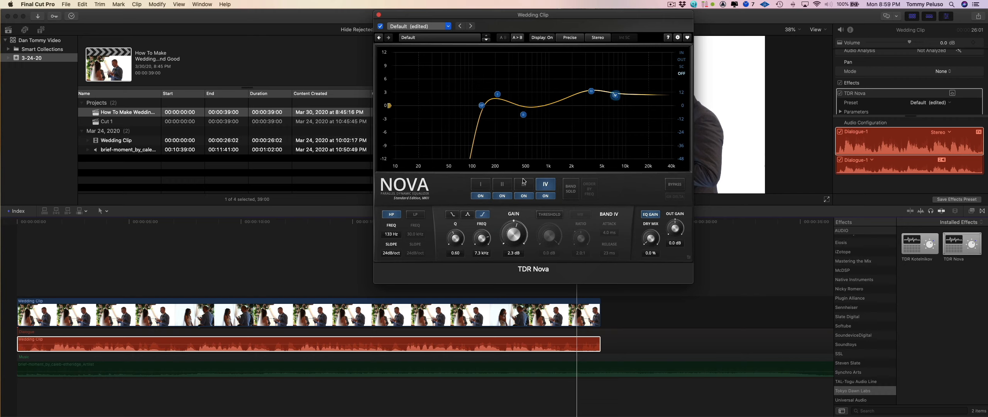
Play the dialogue and switch TDR Nova off and on to compare the sound with and without the EQ.
{"action": "left_click", "coordinate": [381, 341]}
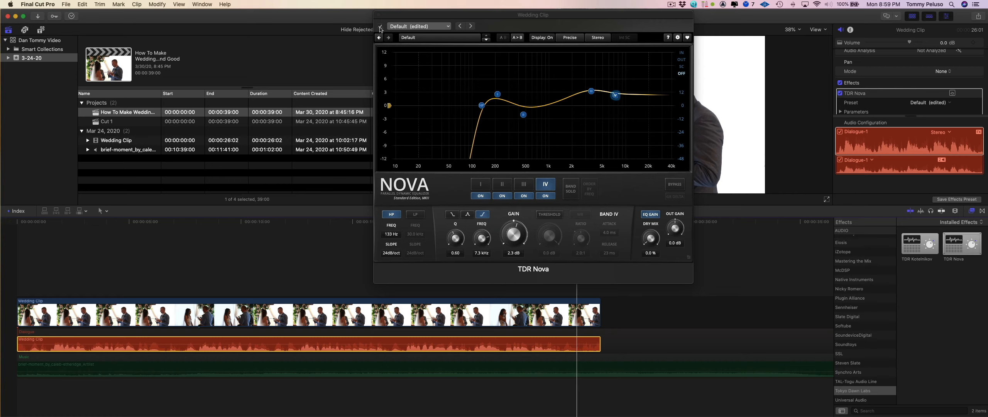
{"action": "key", "text": "space"}
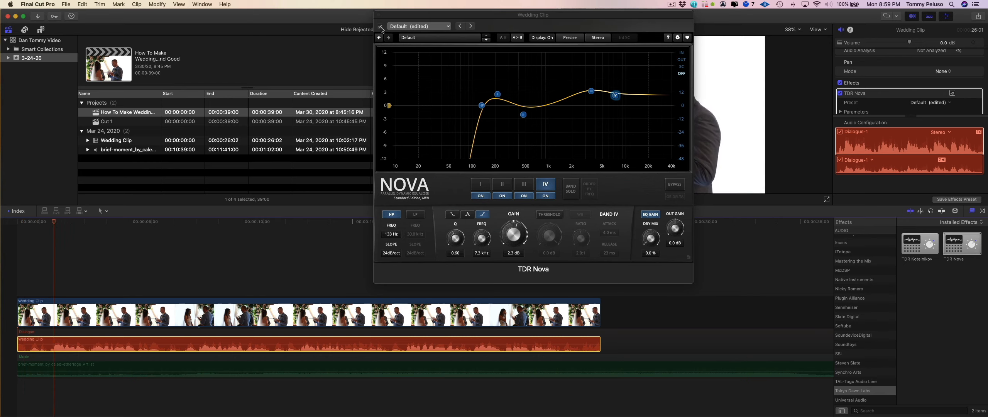
{"action": "left_click", "coordinate": [381, 30]}
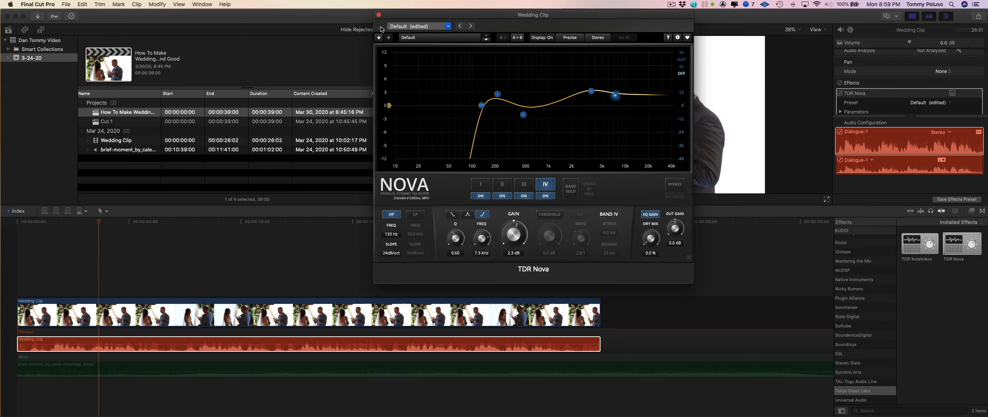
{"action": "left_click", "coordinate": [381, 30]}
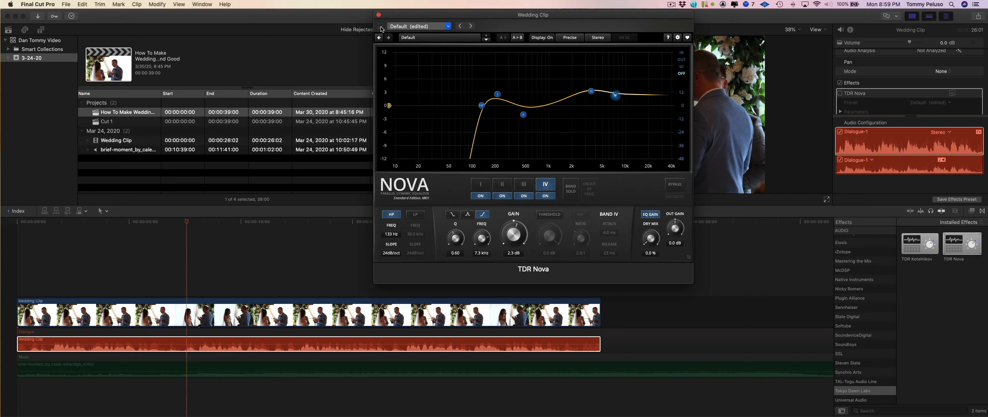
{"action": "left_click", "coordinate": [381, 26]}
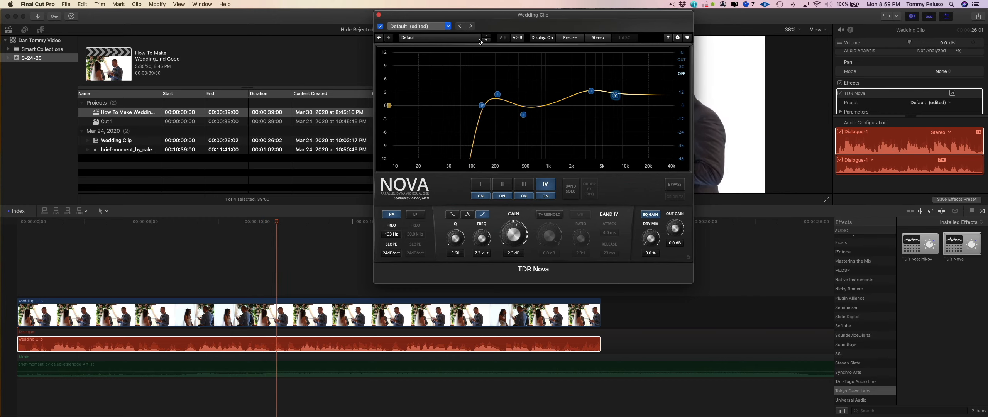
Boost band I to 4.4 dB at 214 Hz, lower band II to about -2.8 dB at 443 Hz, and compare with the effect off.
{"action": "left_click_drag", "start_coordinate": [497, 94], "coordinate": [498, 85]}
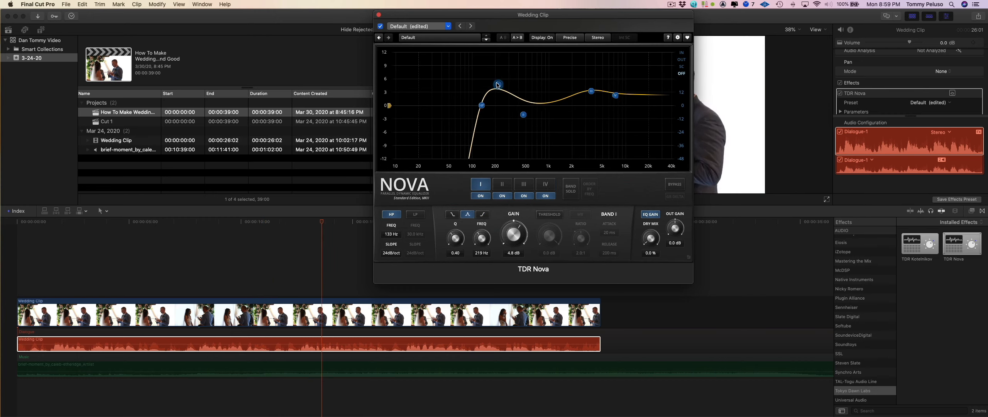
{"action": "left_click_drag", "start_coordinate": [522, 114], "coordinate": [523, 119]}
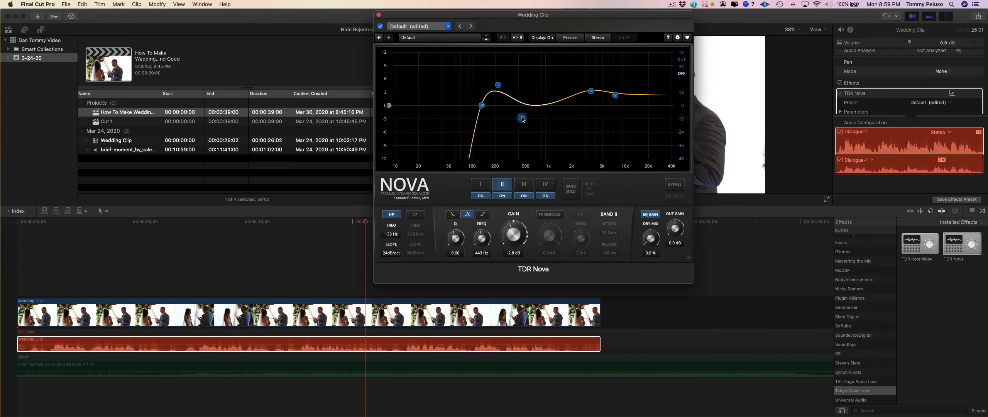
{"action": "left_click_drag", "start_coordinate": [498, 85], "coordinate": [498, 89]}
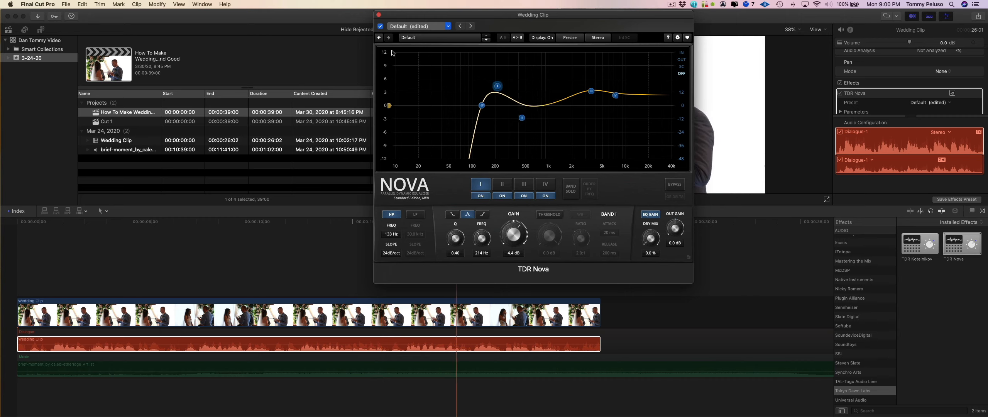
{"action": "left_click", "coordinate": [380, 26]}
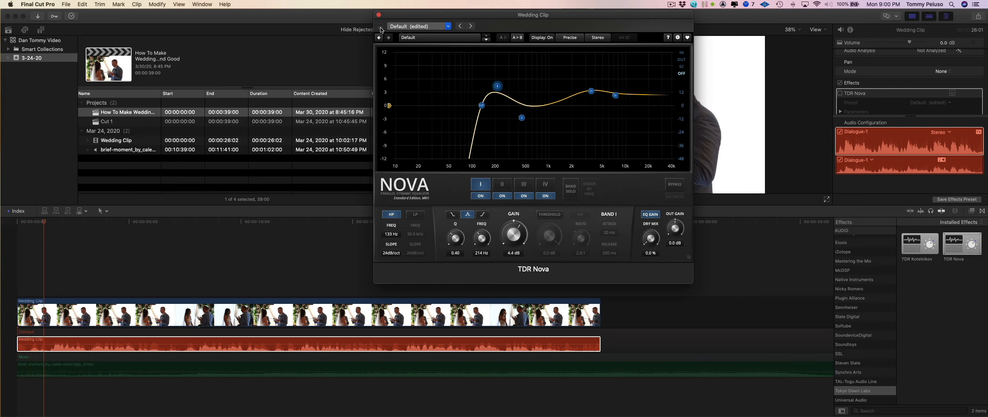
{"action": "left_click", "coordinate": [380, 27]}
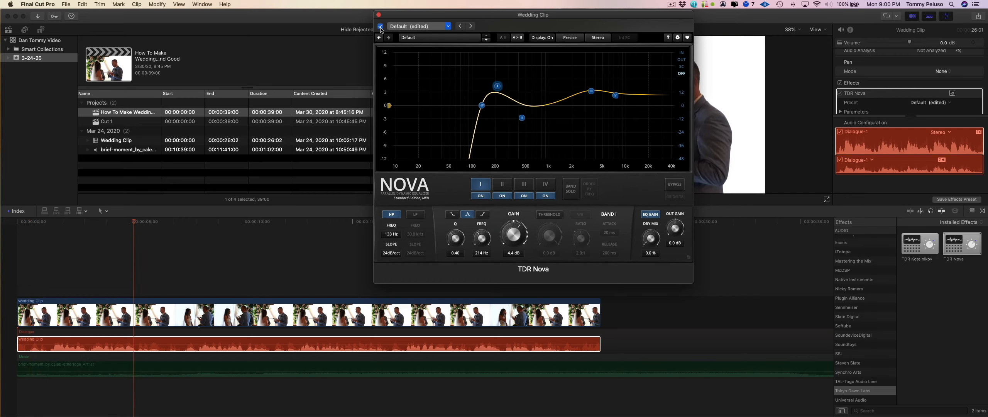
Fine-tune band I to 4.4 dB at 211 Hz and band II to -3.5 dB at 433 Hz.
{"action": "left_click", "coordinate": [522, 118]}
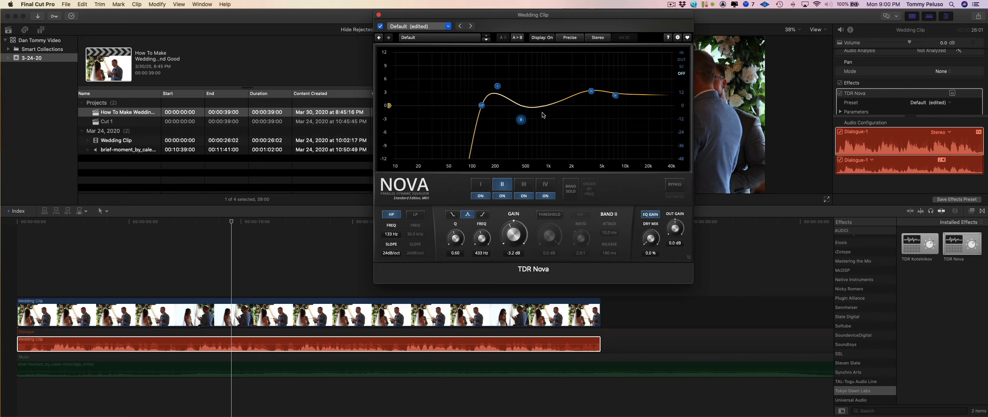
{"action": "left_click", "coordinate": [497, 86]}
{"action": "left_click_drag", "start_coordinate": [498, 88], "coordinate": [497, 88]}
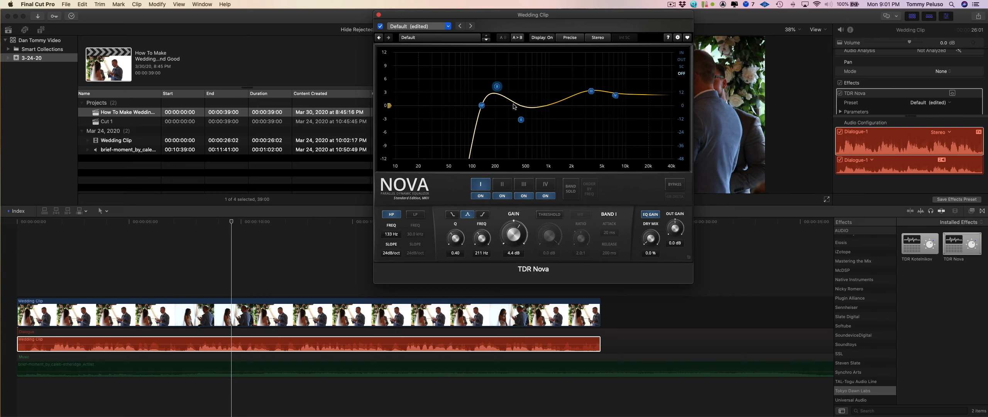
{"action": "left_click", "coordinate": [520, 120]}
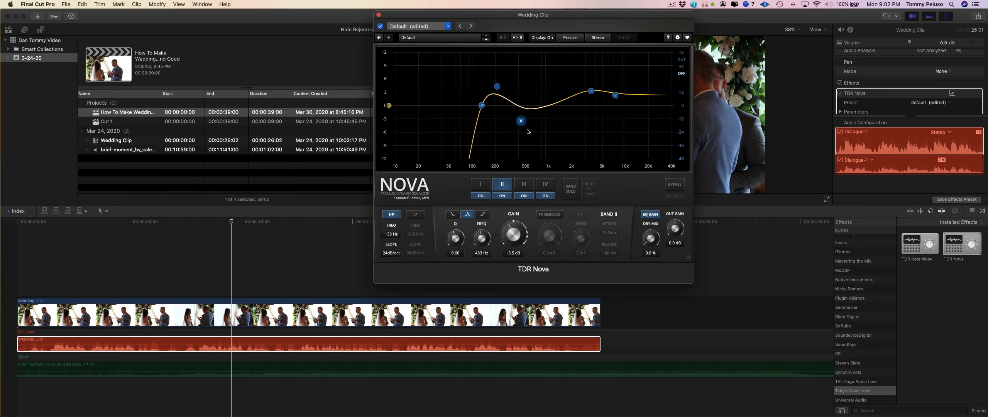
Close the TDR Nova editor and select the music clip under the dialogue in the timeline.
{"action": "left_click_drag", "start_coordinate": [380, 18], "coordinate": [370, 18]}
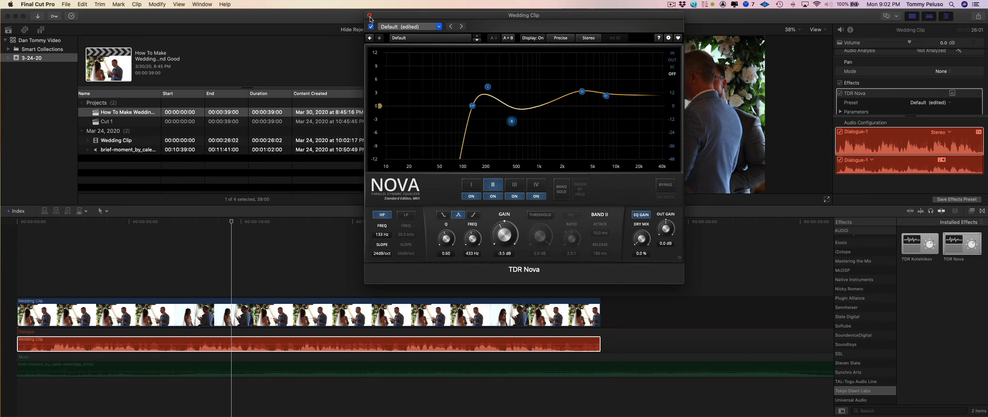
{"action": "left_click", "coordinate": [369, 18]}
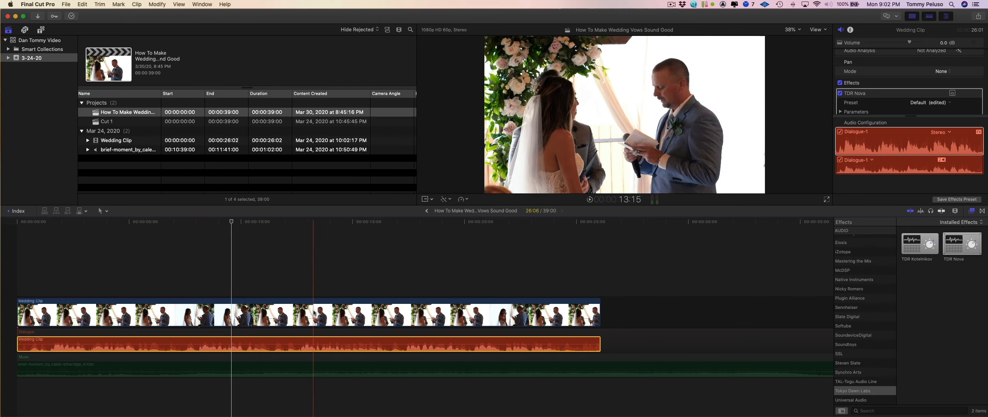
{"action": "left_click", "coordinate": [28, 362]}
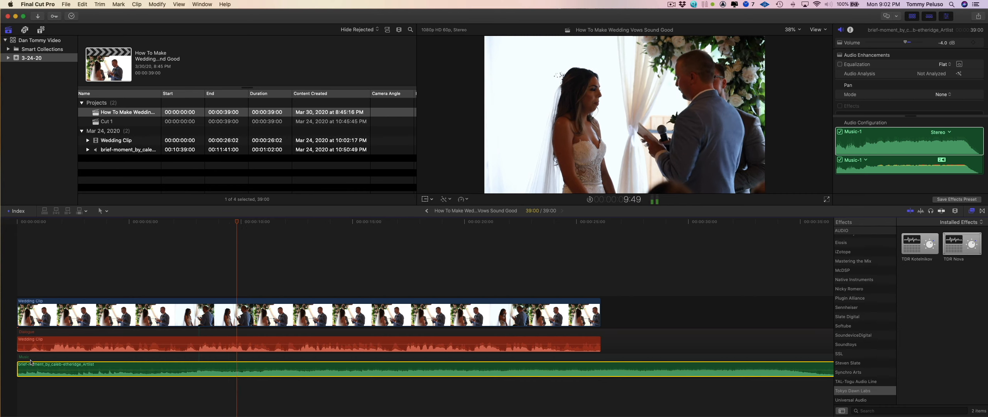
Stop playback and lower the music clip's volume to -6.0 dB.
{"action": "key", "text": "space"}
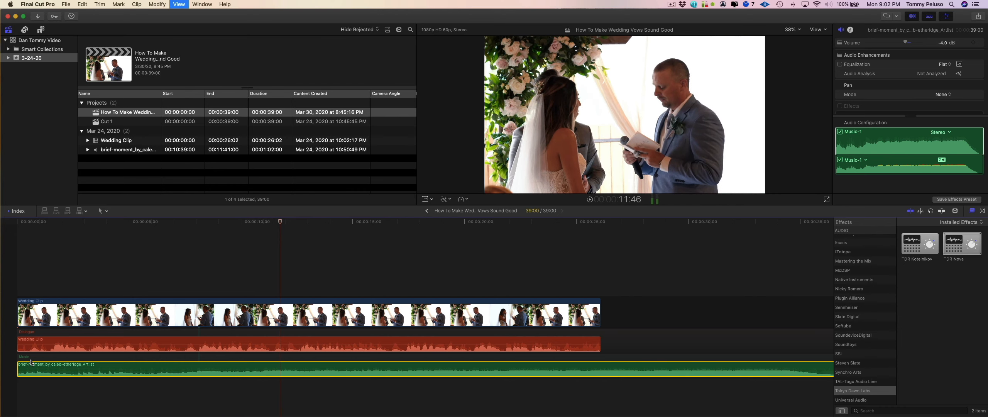
{"action": "left_click_drag", "start_coordinate": [300, 371], "coordinate": [300, 370]}
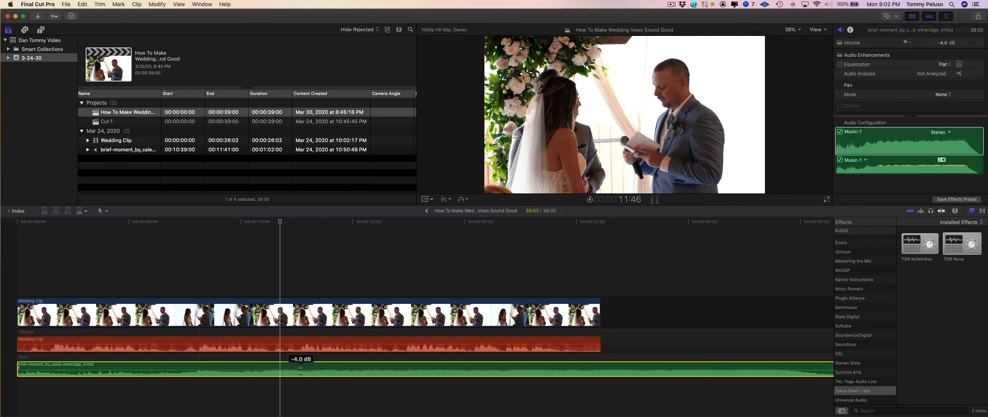
{"action": "left_click_drag", "start_coordinate": [301, 370], "coordinate": [300, 369]}
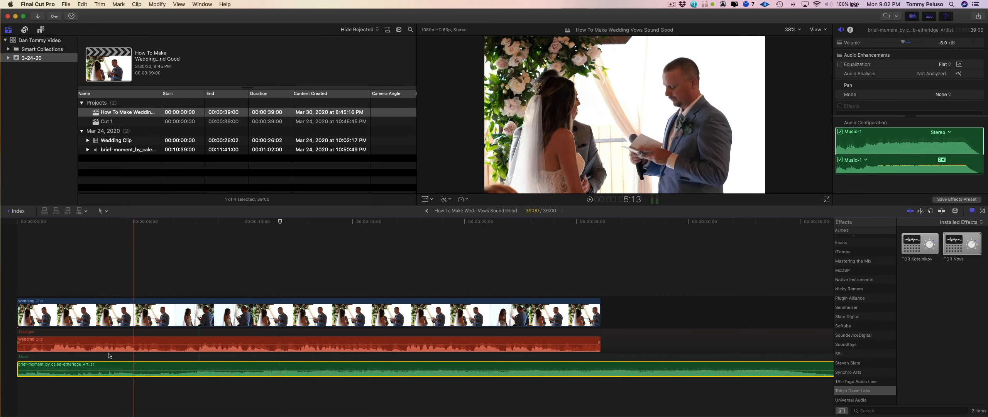
Select the dialogue clip and set the timeline clip appearance to show only audio waveforms.
{"action": "left_click", "coordinate": [220, 341]}
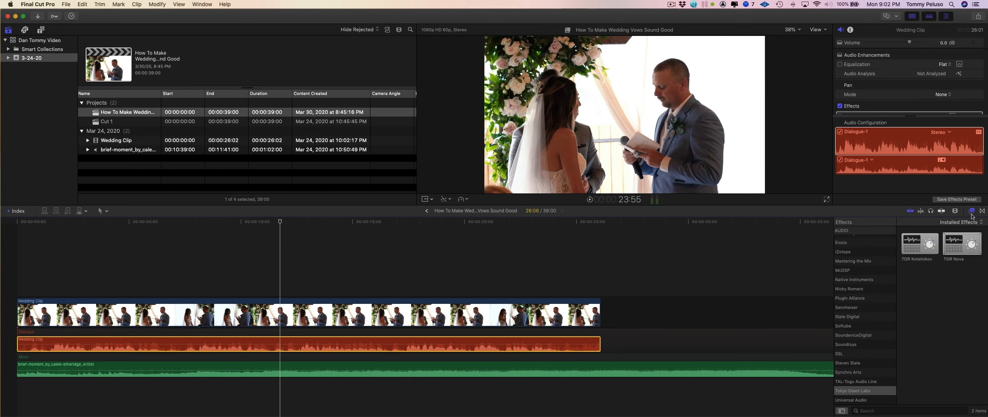
{"action": "left_click", "coordinate": [954, 210]}
{"action": "left_click", "coordinate": [889, 244]}
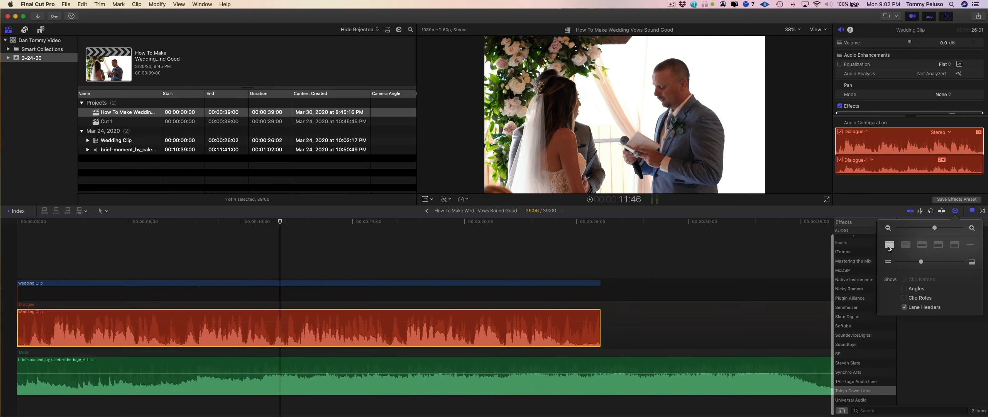
{"action": "left_click", "coordinate": [956, 212]}
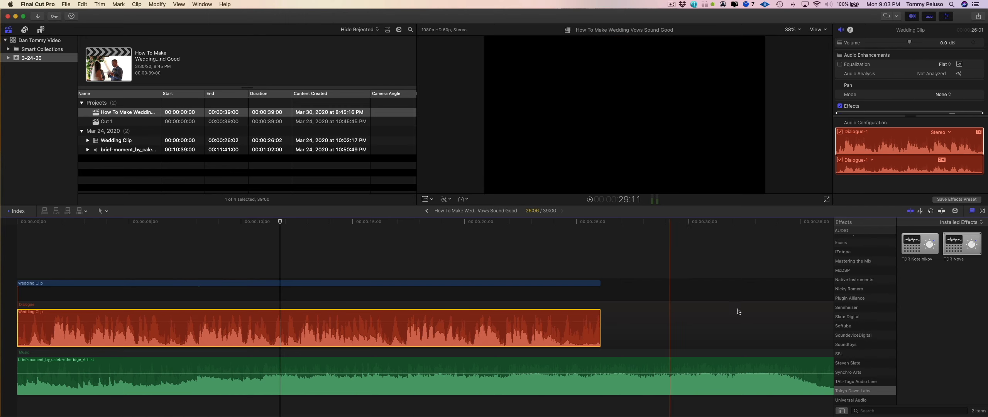
Add the TDR Kotelnikov compressor to the dialogue clip, open its editor and move it clear of the timeline clips.
{"action": "left_click_drag", "start_coordinate": [922, 249], "coordinate": [352, 337]}
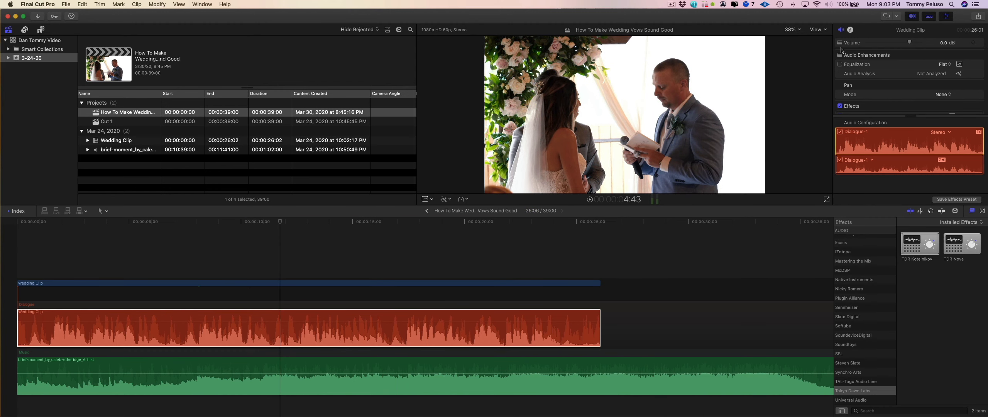
{"action": "scroll", "coordinate": [925, 86], "scroll_direction": "down", "scroll_amount": 1}
{"action": "scroll", "coordinate": [925, 86], "scroll_direction": "down", "scroll_amount": 3}
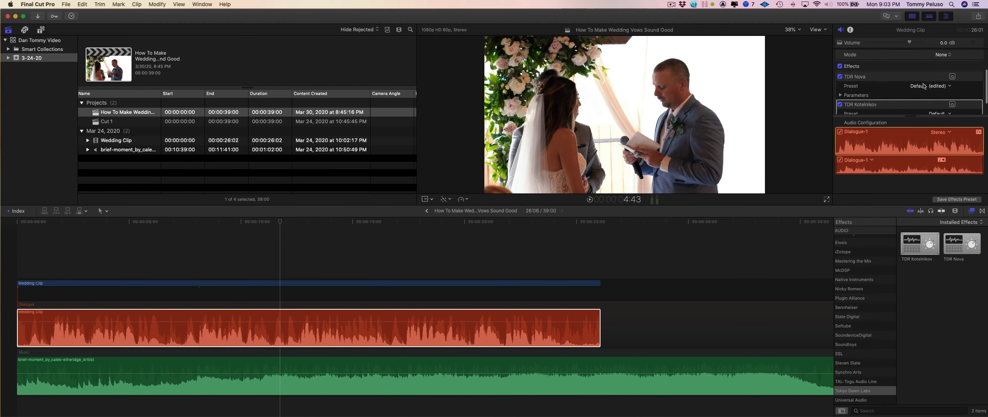
{"action": "scroll", "coordinate": [934, 93], "scroll_direction": "down", "scroll_amount": 1}
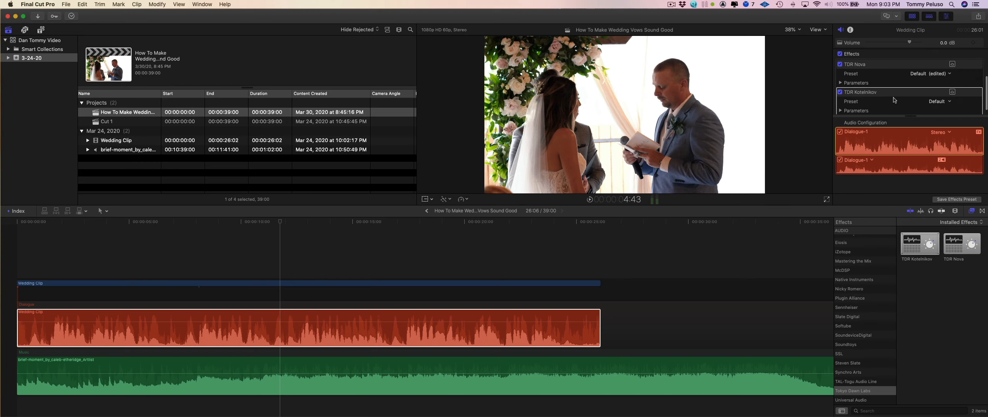
{"action": "left_click", "coordinate": [952, 92]}
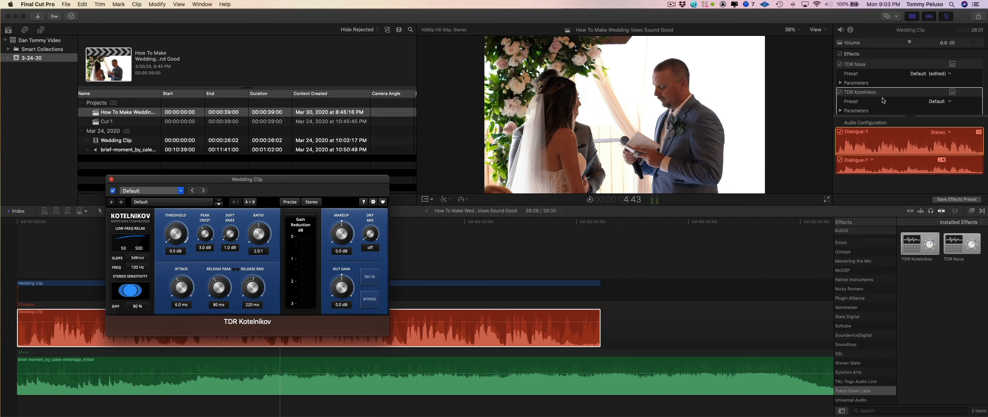
{"action": "left_click_drag", "start_coordinate": [236, 180], "coordinate": [412, 108]}
{"action": "left_click", "coordinate": [380, 289]}
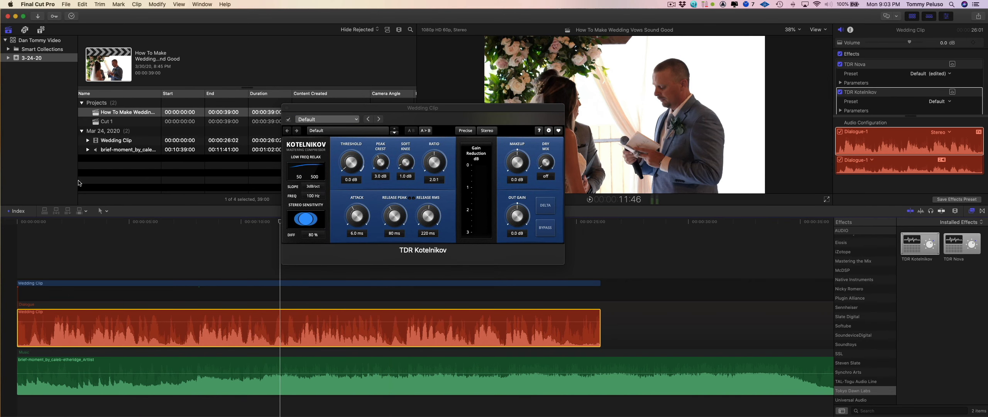
Play part of the mix, disable the music clip and reselect the dialogue clip.
{"action": "left_click", "coordinate": [48, 222]}
{"action": "key", "text": "space"}
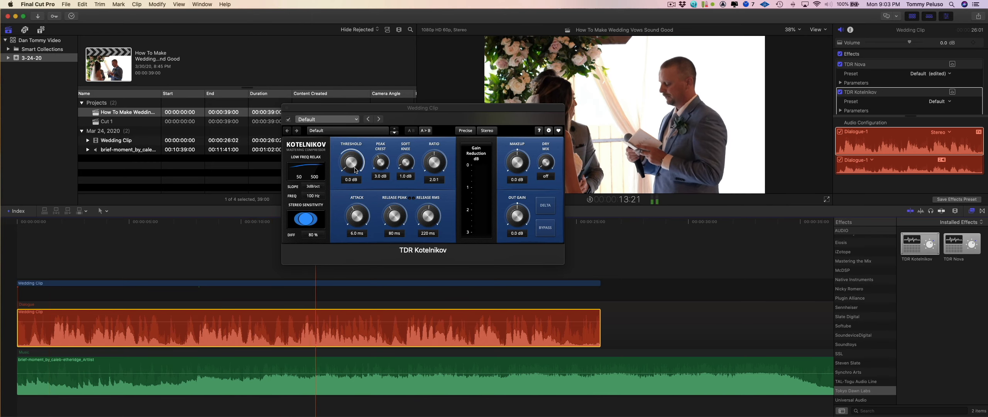
{"action": "key", "text": "space"}
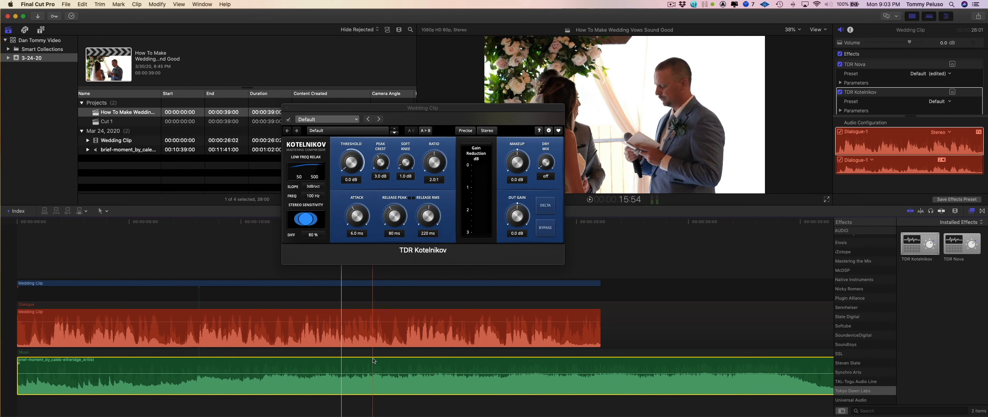
{"action": "left_click", "coordinate": [373, 363]}
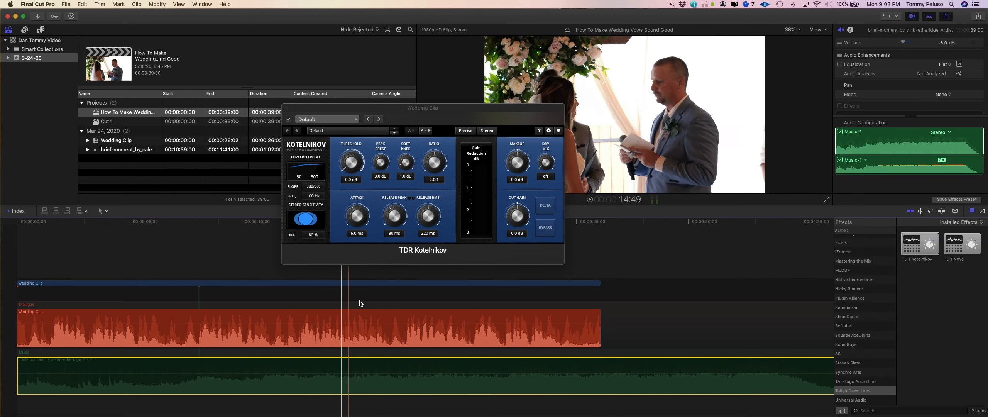
{"action": "left_click", "coordinate": [386, 315]}
Adjust the Kotelnikov threshold while playing the dialogue from the start, settling on -23.7 dB.
{"action": "left_click_drag", "start_coordinate": [378, 109], "coordinate": [390, 97]}
{"action": "left_click_drag", "start_coordinate": [357, 159], "coordinate": [357, 166]}
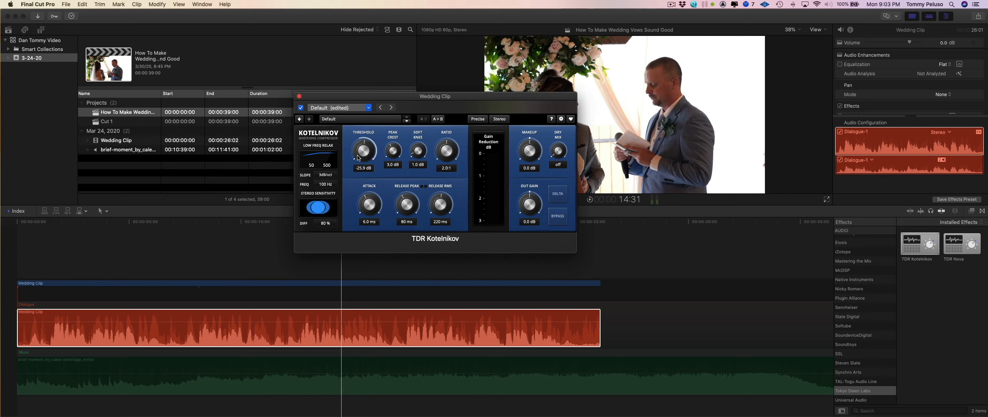
{"action": "left_click_drag", "start_coordinate": [364, 151], "coordinate": [363, 165]}
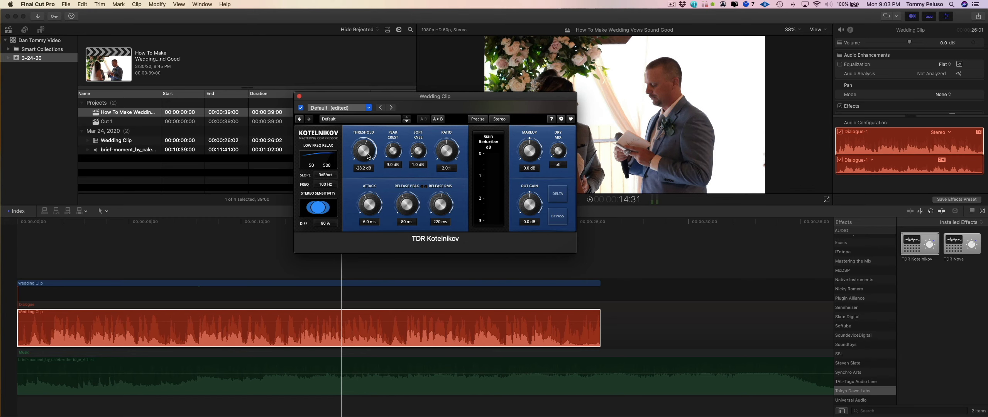
{"action": "left_click_drag", "start_coordinate": [365, 173], "coordinate": [365, 169]}
{"action": "key", "text": "Home"}
{"action": "key", "text": "space"}
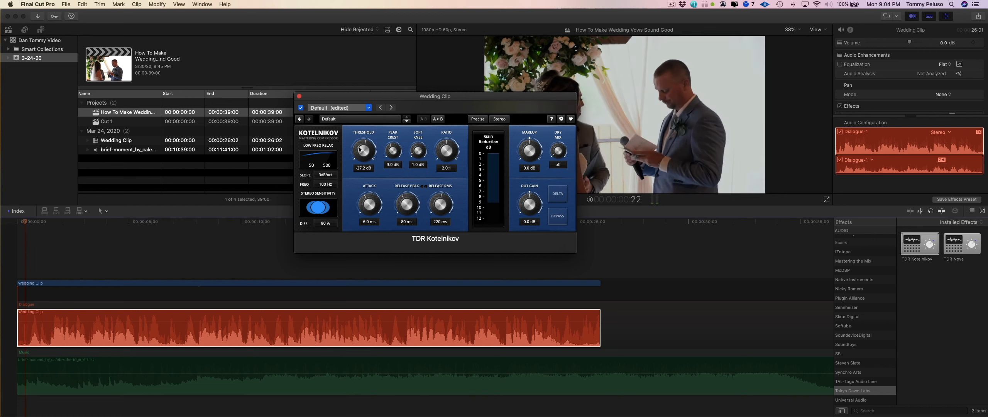
{"action": "left_click_drag", "start_coordinate": [362, 155], "coordinate": [362, 147]}
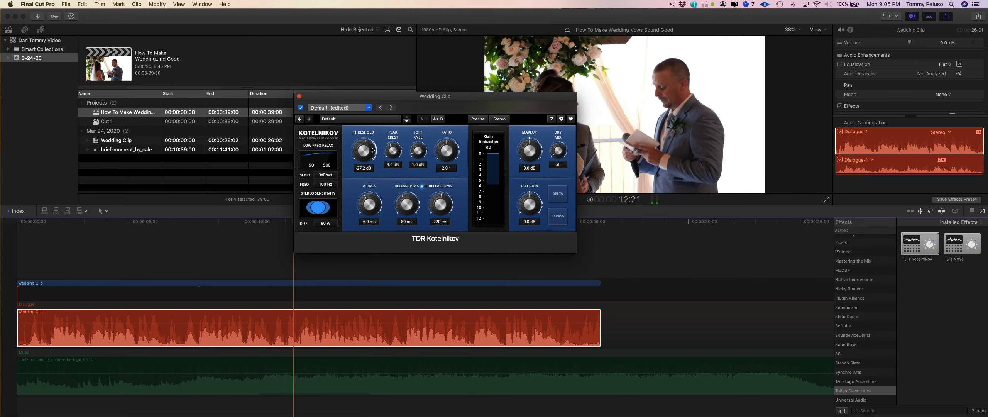
{"action": "left_click_drag", "start_coordinate": [369, 150], "coordinate": [364, 146]}
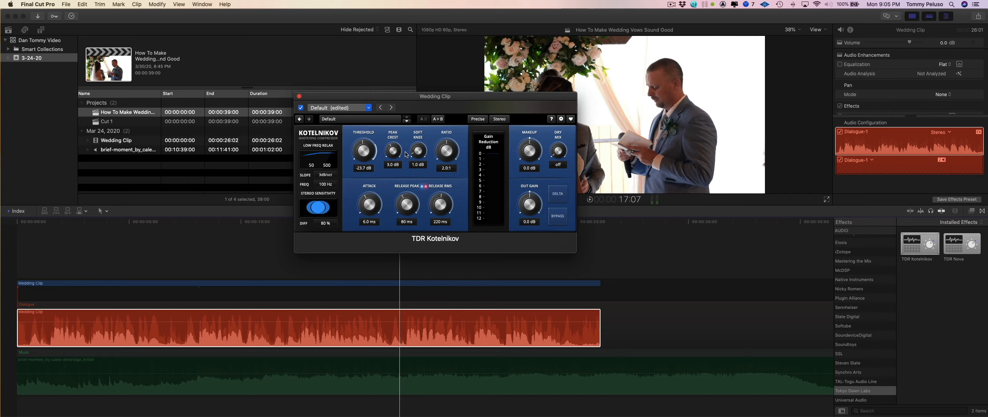
{"action": "left_click_drag", "start_coordinate": [433, 99], "coordinate": [459, 98]}
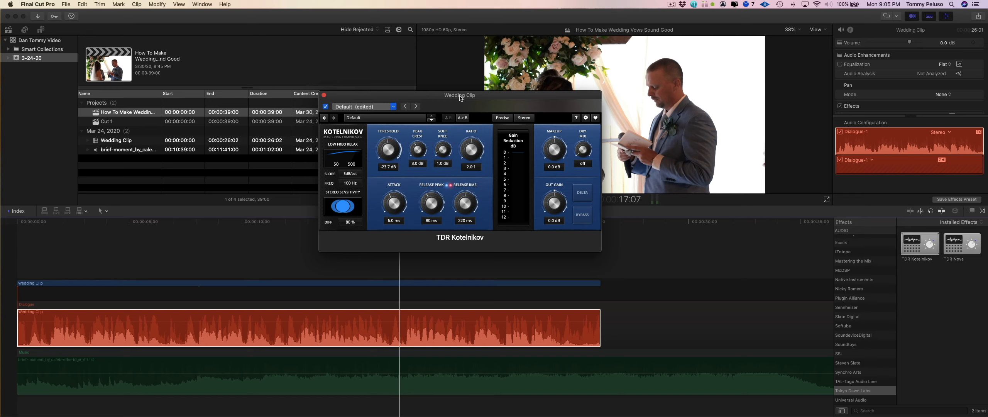
{"action": "left_click_drag", "start_coordinate": [463, 104], "coordinate": [471, 104]}
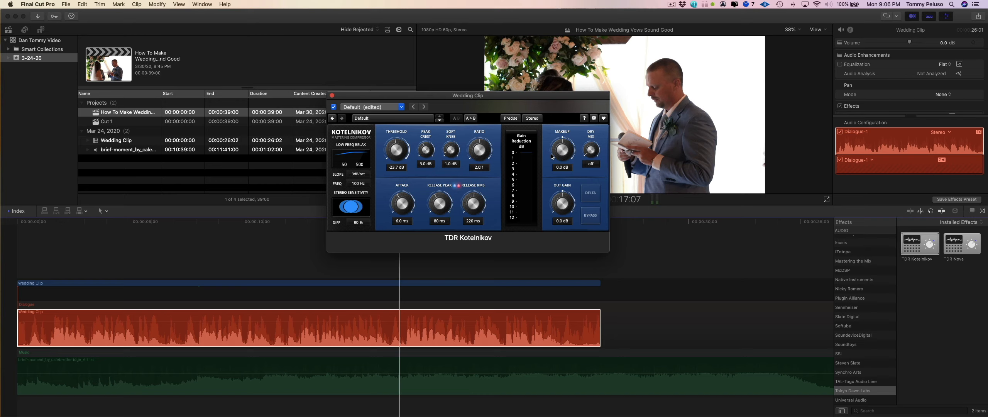
Play the dialogue from the start and raise the compressor's makeup gain to 7.7 dB.
{"action": "key", "text": "Home"}
{"action": "key", "text": "space"}
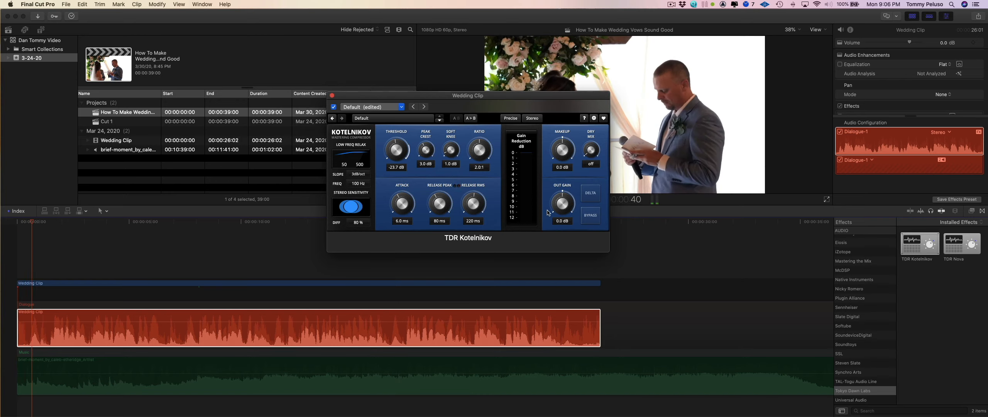
{"action": "left_click_drag", "start_coordinate": [562, 150], "coordinate": [563, 130]}
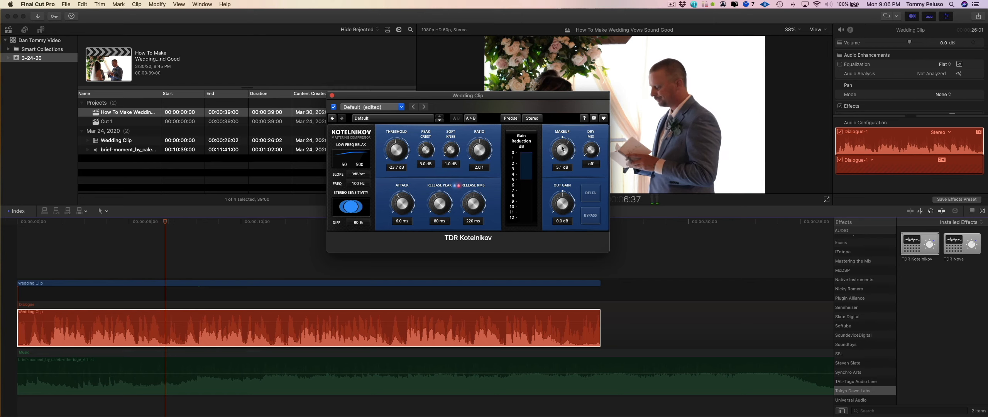
{"action": "left_click_drag", "start_coordinate": [561, 155], "coordinate": [562, 151]}
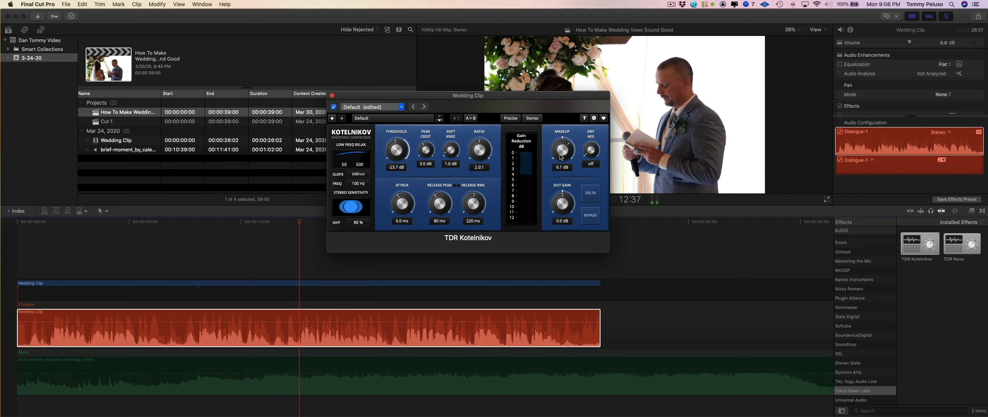
{"action": "left_click_drag", "start_coordinate": [561, 156], "coordinate": [561, 148]}
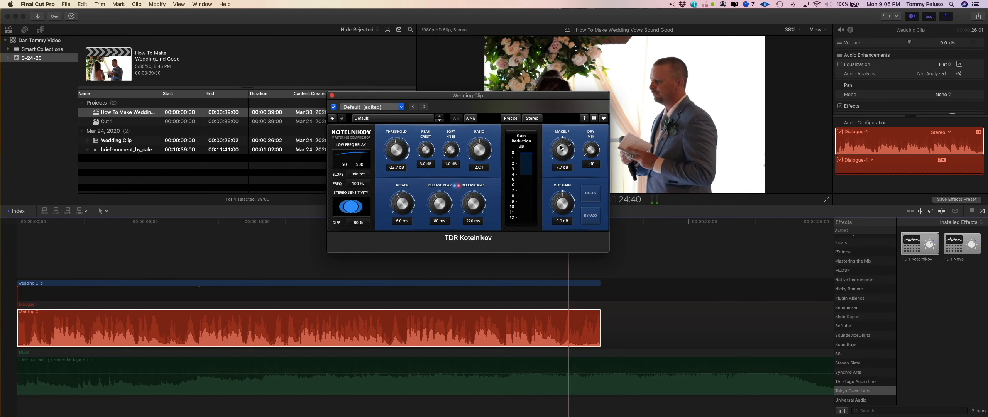
{"action": "key", "text": "space"}
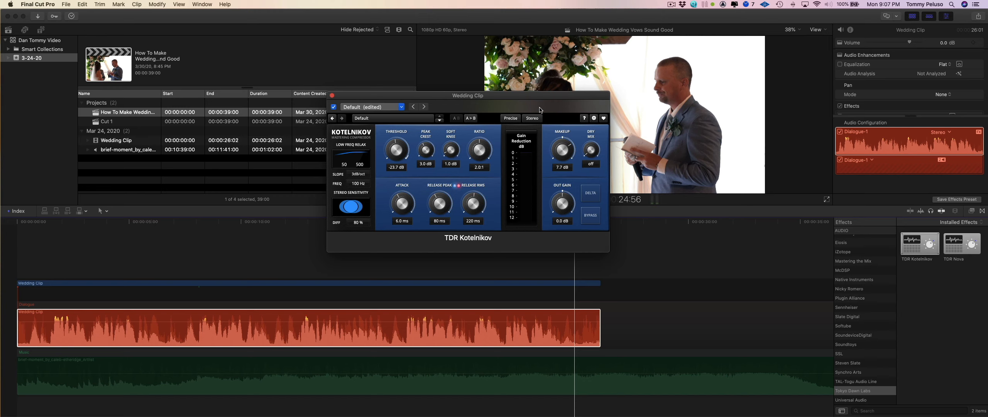
Play the dialogue from the start while testing attack at 124 ms and 0.02 ms and Release Peak at 1.8 sec.
{"action": "left_click_drag", "start_coordinate": [519, 99], "coordinate": [512, 96]}
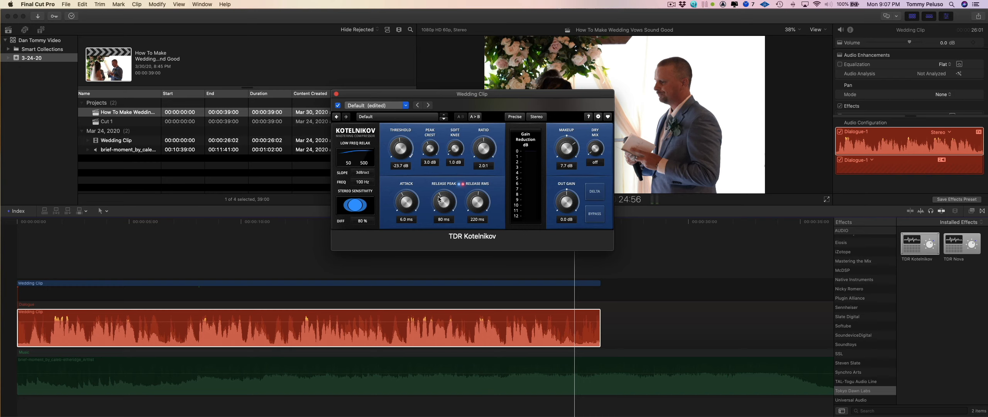
{"action": "key", "text": "Home"}
{"action": "key", "text": "space"}
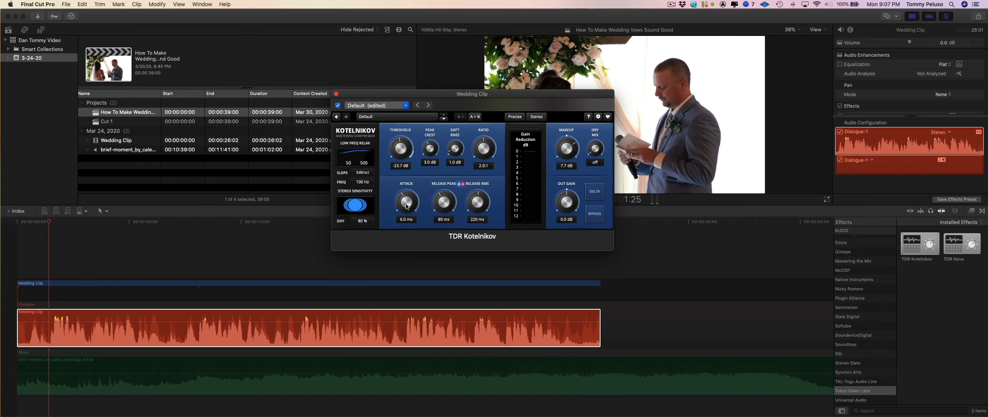
{"action": "left_click_drag", "start_coordinate": [406, 203], "coordinate": [406, 188]}
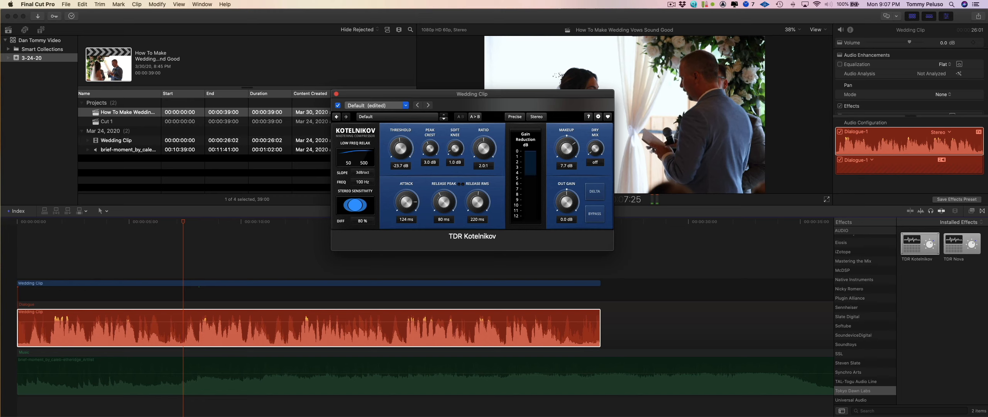
{"action": "left_click_drag", "start_coordinate": [406, 188], "coordinate": [405, 218]}
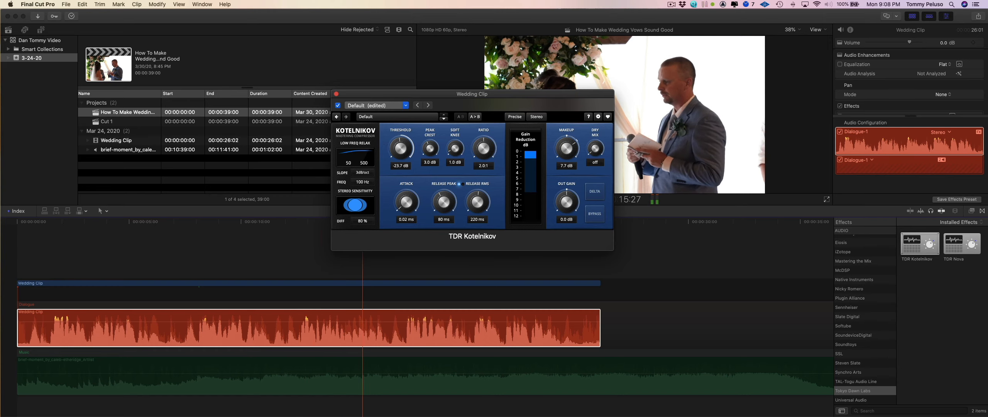
{"action": "left_click_drag", "start_coordinate": [406, 202], "coordinate": [444, 185]}
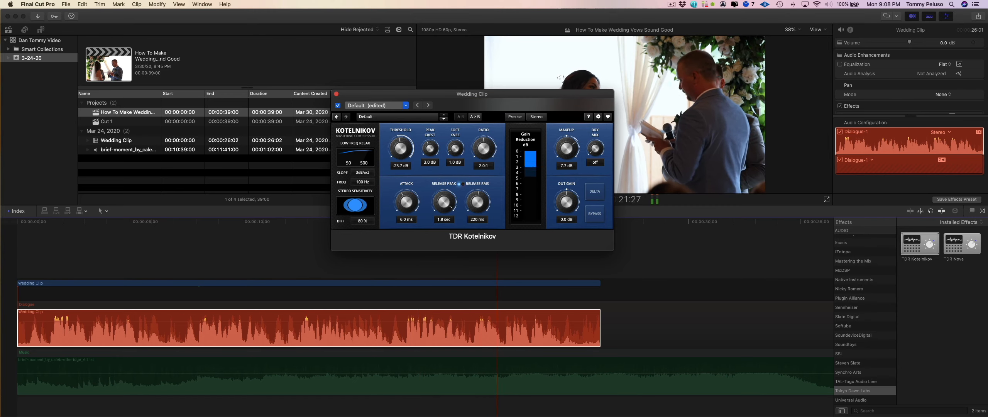
{"action": "left_click_drag", "start_coordinate": [443, 202], "coordinate": [444, 220]}
{"action": "key", "text": "space"}
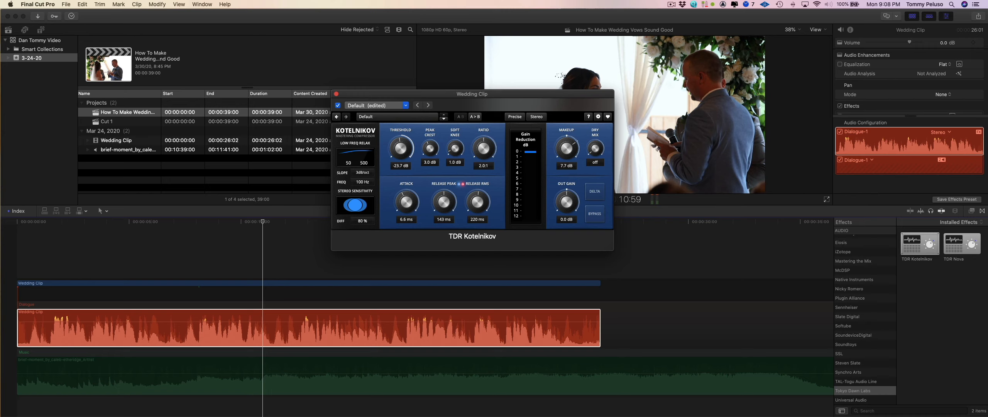
Set the compressor's attack to 8.6 ms and Release Peak to 125 ms.
{"action": "left_click_drag", "start_coordinate": [406, 202], "coordinate": [407, 204]}
{"action": "left_click_drag", "start_coordinate": [448, 94], "coordinate": [432, 69]}
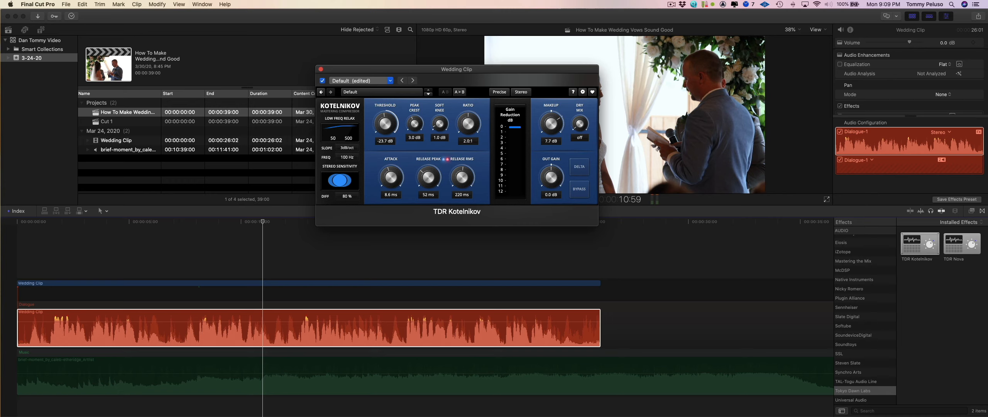
{"action": "left_click_drag", "start_coordinate": [428, 177], "coordinate": [428, 172]}
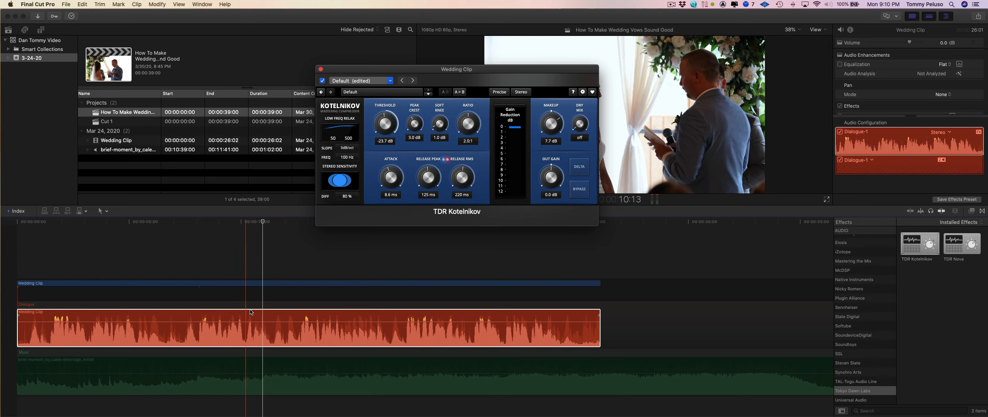
Re-enable the music clip and play it together with the compressed dialogue.
{"action": "left_click", "coordinate": [323, 367]}
{"action": "key", "text": "v"}
{"action": "key", "text": "space"}
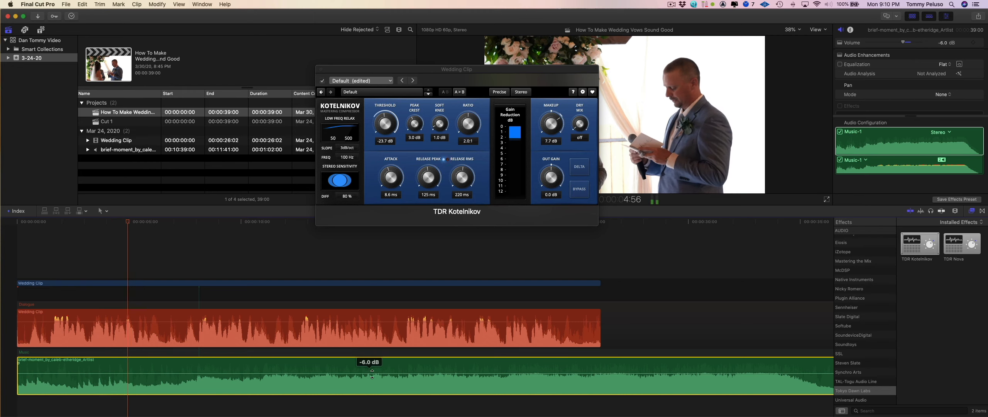
Raise the music clip's volume to -4.0 dB, listen to the mix, and close the compressor window.
{"action": "left_click_drag", "start_coordinate": [377, 373], "coordinate": [376, 372]}
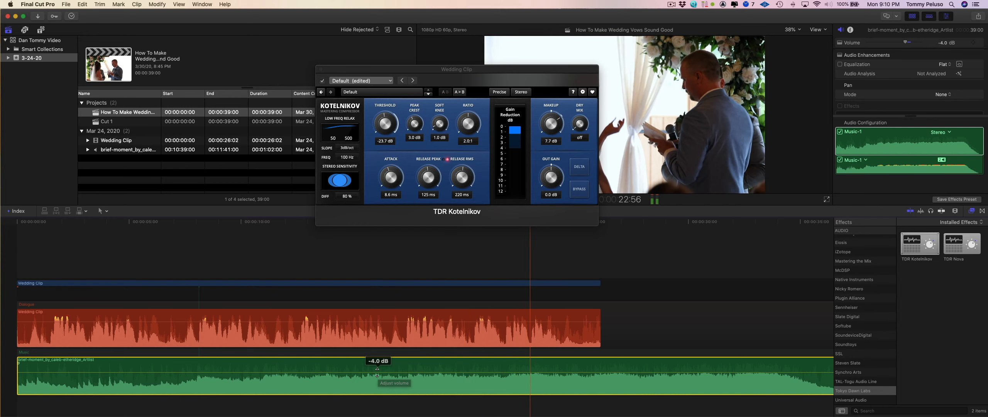
{"action": "key", "text": "space"}
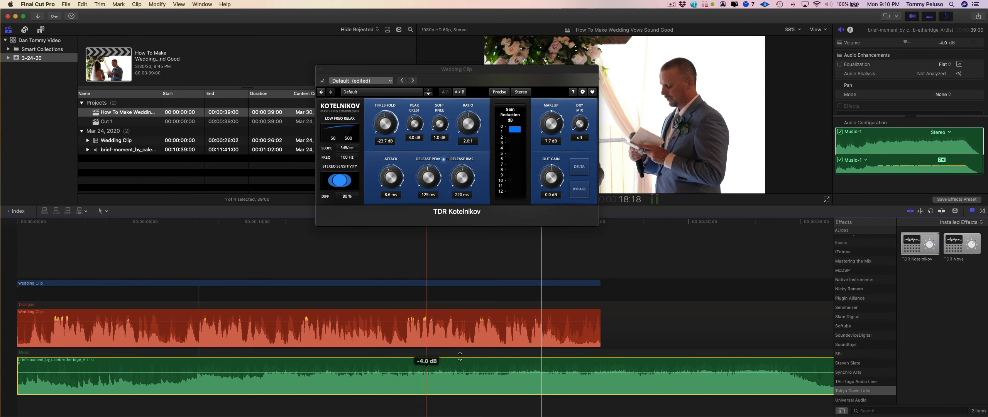
{"action": "left_click", "coordinate": [321, 70]}
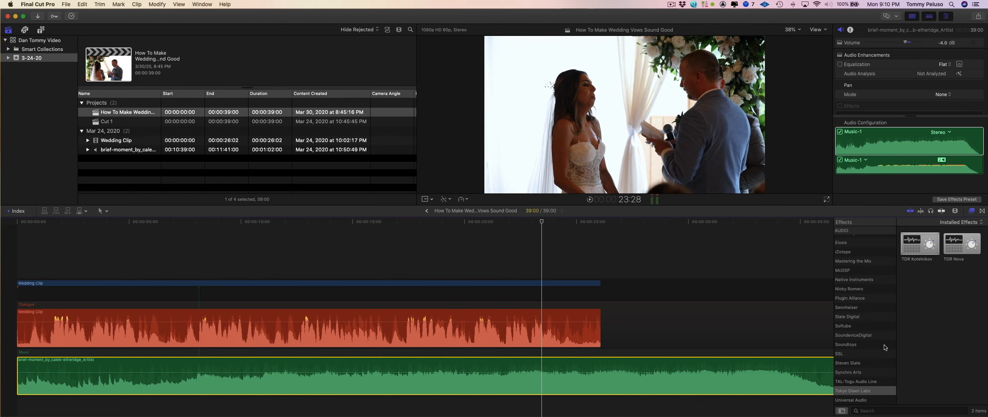
Add the TDR Nova equalizer to the music clip and open its interface.
{"action": "left_click_drag", "start_coordinate": [959, 249], "coordinate": [425, 372]}
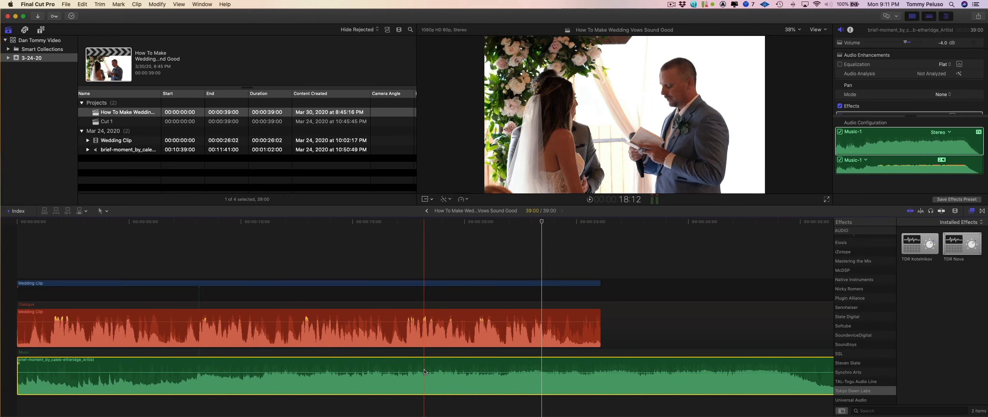
{"action": "scroll", "coordinate": [869, 82], "scroll_direction": "down", "scroll_amount": 2}
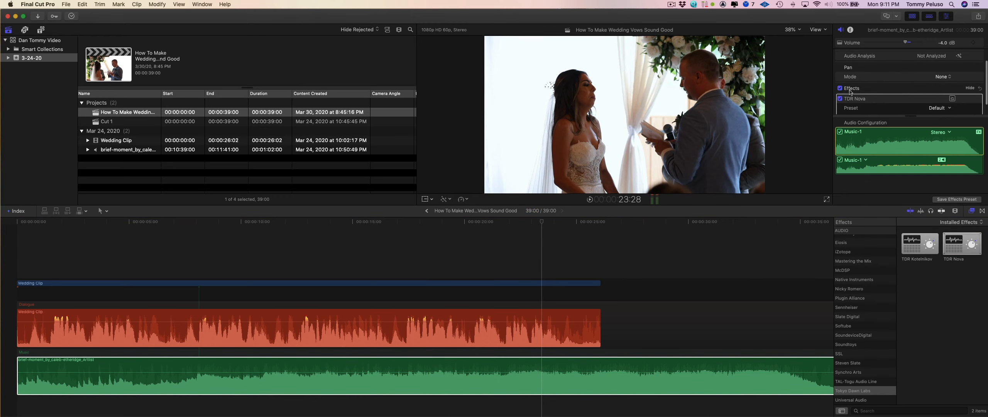
{"action": "left_click", "coordinate": [952, 98]}
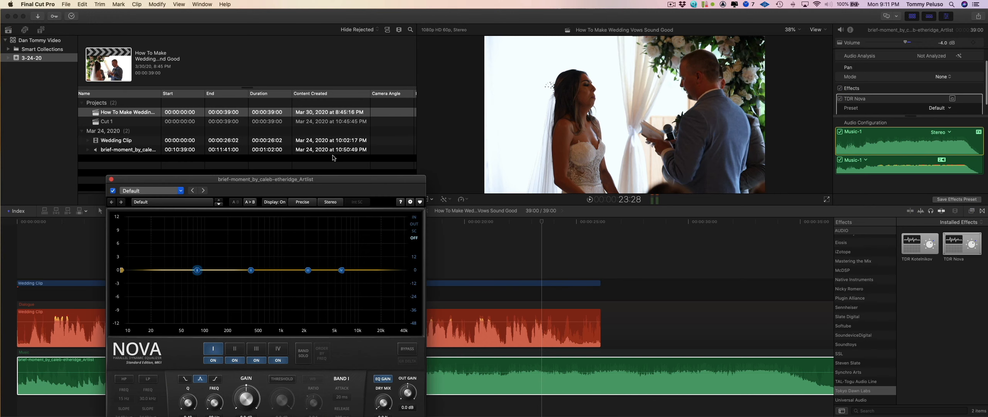
{"action": "left_click_drag", "start_coordinate": [305, 181], "coordinate": [499, 35]}
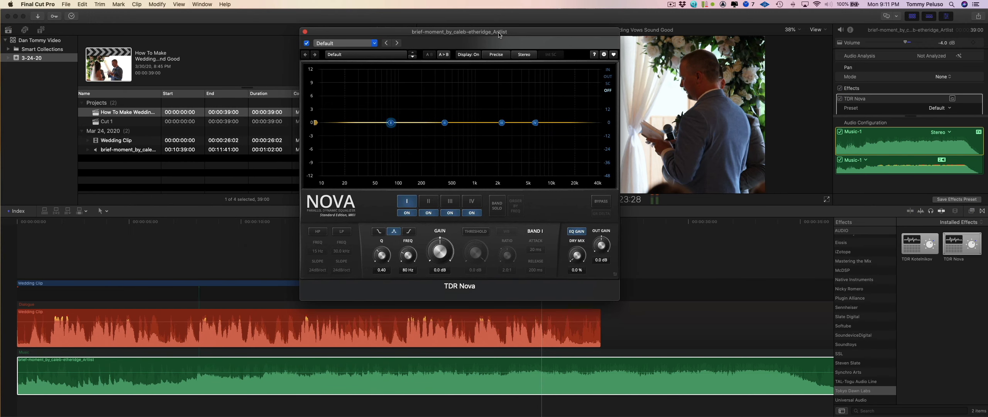
Solo the music clip and play it from the start.
{"action": "left_click", "coordinate": [400, 376]}
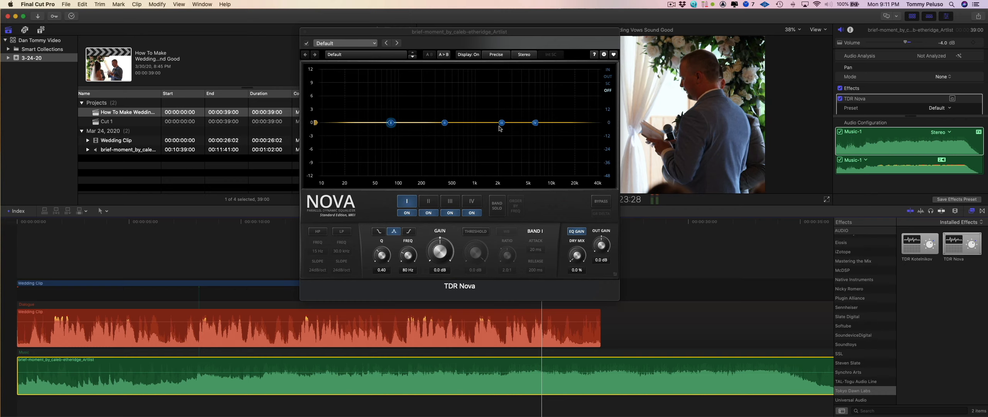
{"action": "left_click", "coordinate": [377, 319]}
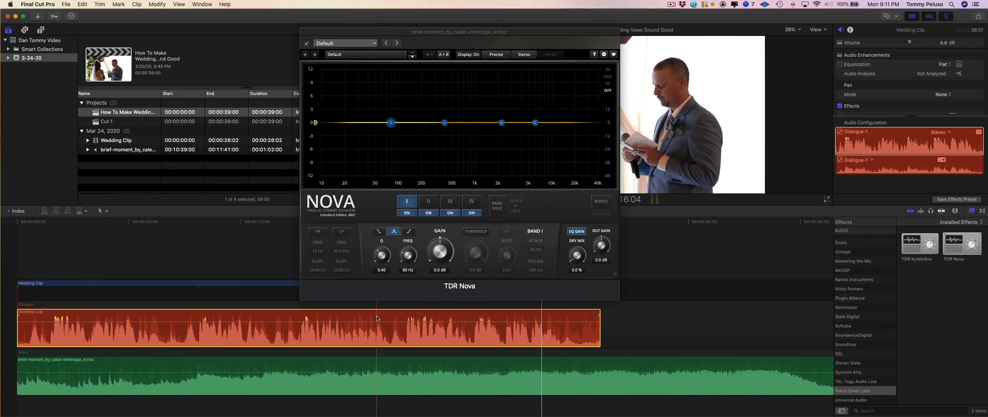
{"action": "left_click", "coordinate": [405, 361]}
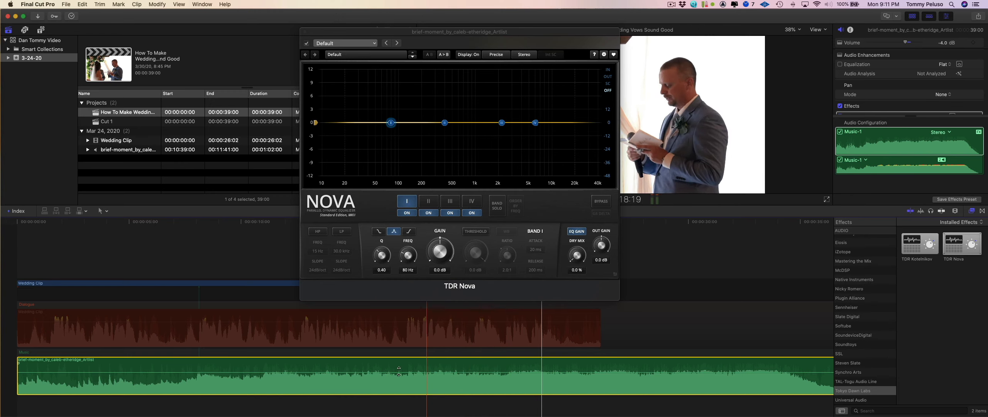
{"action": "key", "text": "Home"}
{"action": "key", "text": "space"}
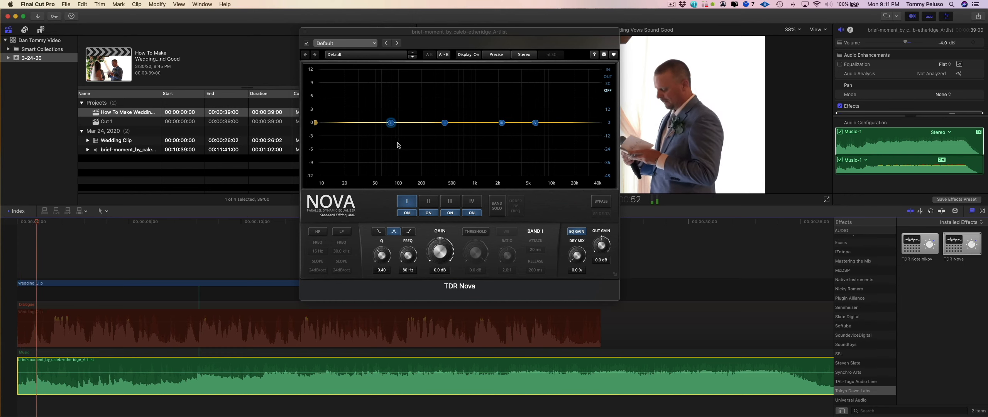
Try boosting the music's Band III by 2.9 dB at 3.9 kHz and replay from the start.
{"action": "left_click_drag", "start_coordinate": [390, 123], "coordinate": [518, 113]}
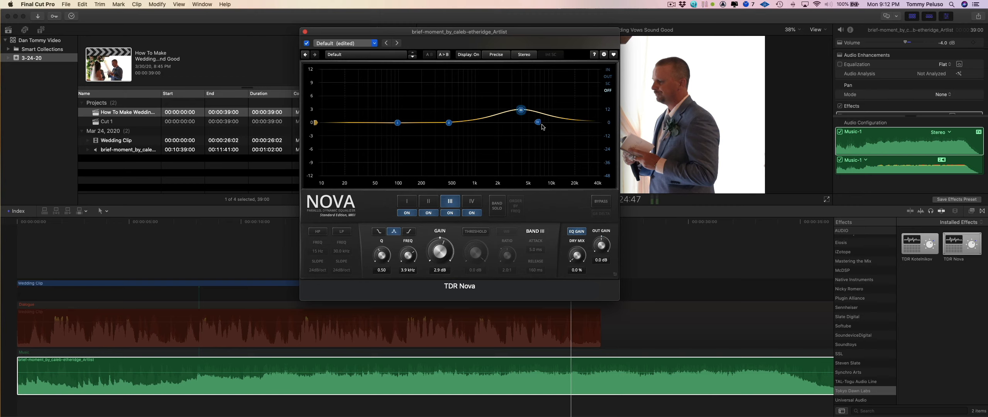
{"action": "key", "text": "Home"}
{"action": "key", "text": "space"}
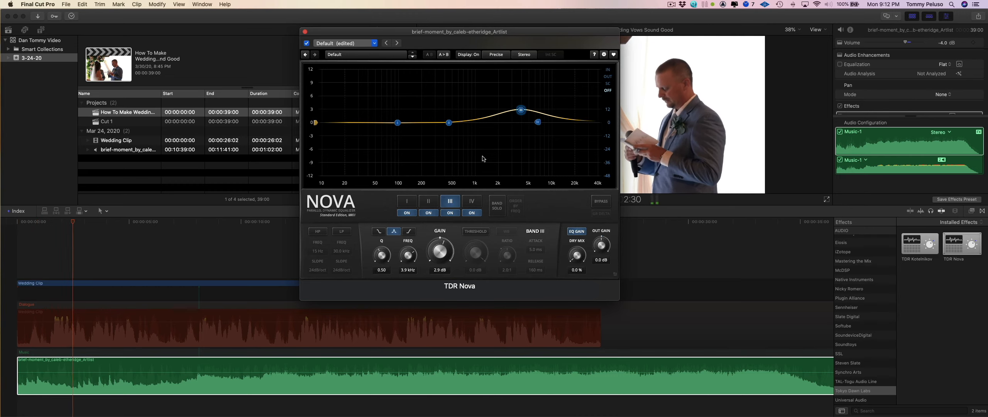
Cut the music's Band III to -6.4 dB at 3.1 kHz in Nova.
{"action": "left_click_drag", "start_coordinate": [521, 113], "coordinate": [512, 153]}
{"action": "mouse_move", "coordinate": [448, 123]}
{"action": "left_mouse_down"}
{"action": "mouse_move", "coordinate": [446, 90]}
{"action": "mouse_move", "coordinate": [446, 124]}
{"action": "left_mouse_up"}
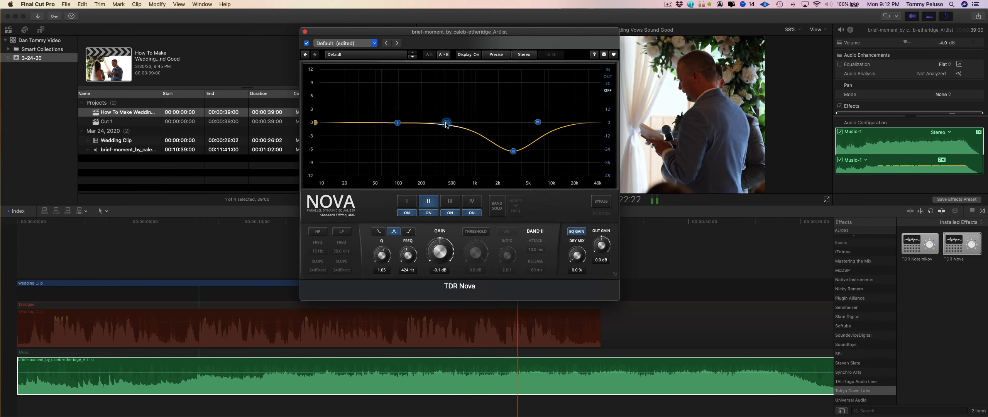
{"action": "left_click", "coordinate": [513, 151]}
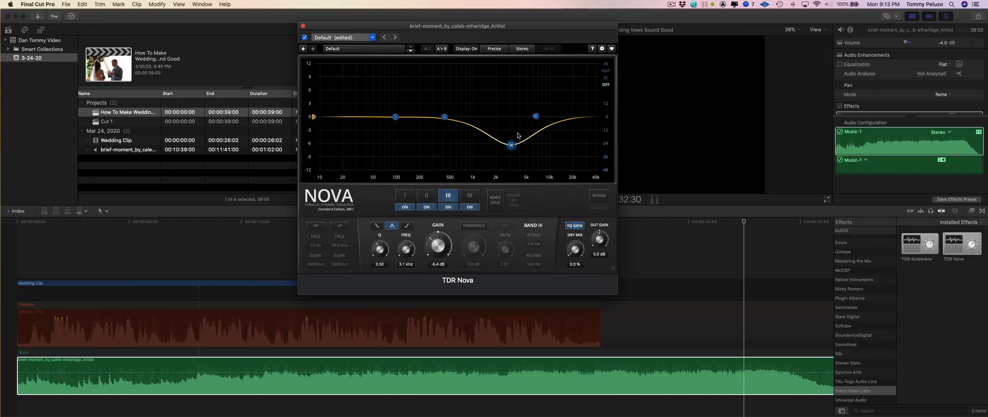
{"action": "left_click_drag", "start_coordinate": [472, 30], "coordinate": [497, 24]}
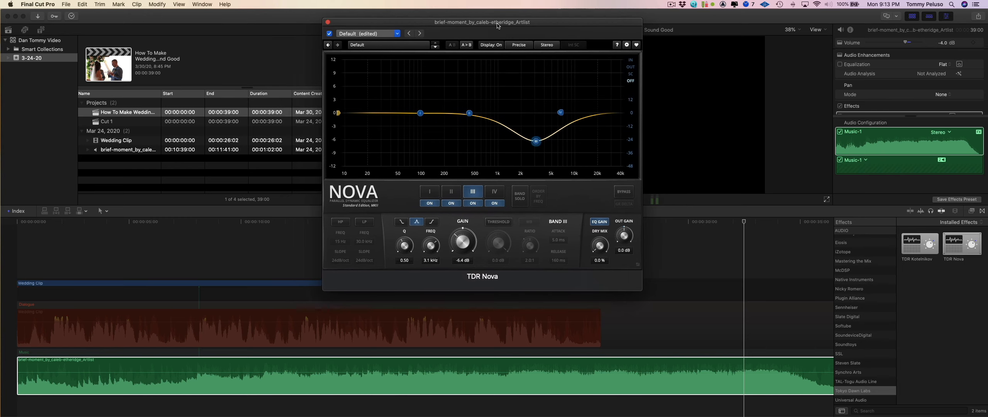
Bring the dialogue back in with the music, play both, and set Band III's gain to -5.8 dB.
{"action": "left_click", "coordinate": [269, 318]}
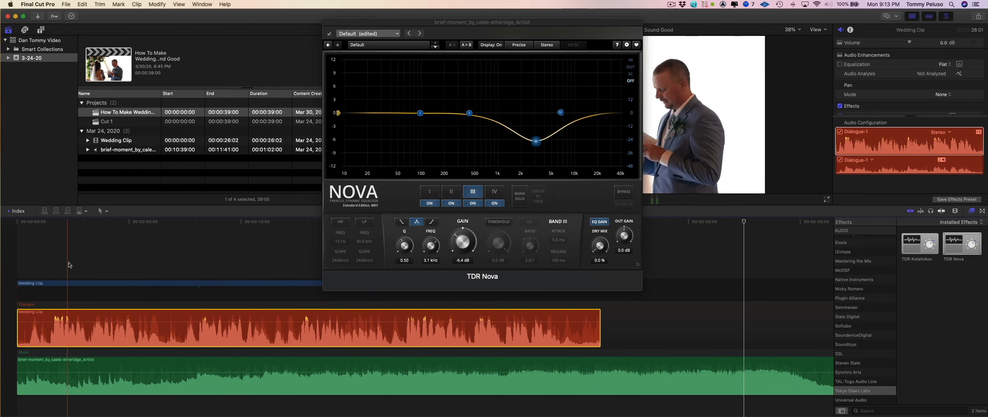
{"action": "key", "text": "space"}
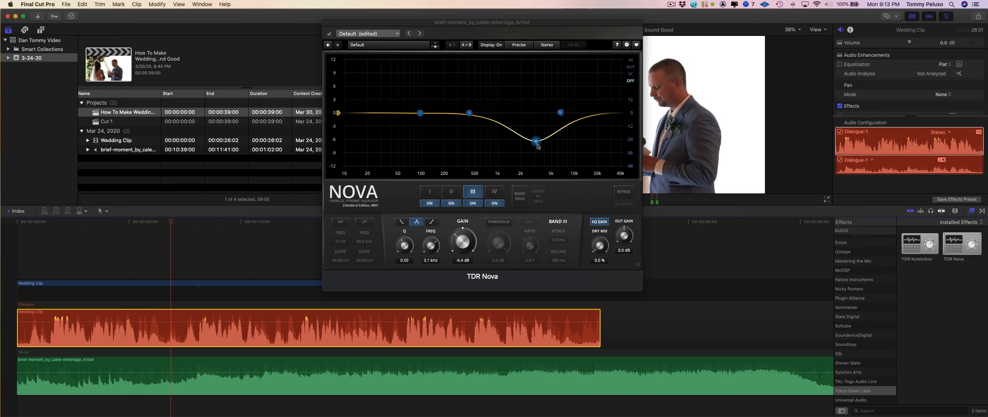
{"action": "mouse_move", "coordinate": [537, 144]}
{"action": "left_mouse_down"}
{"action": "mouse_move", "coordinate": [538, 130]}
{"action": "mouse_move", "coordinate": [538, 141]}
{"action": "left_mouse_up"}
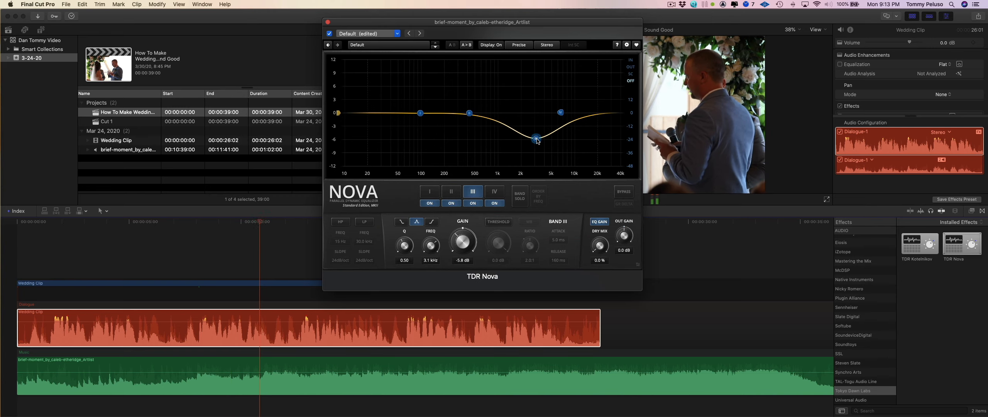
On the music EQ, boost Band I about 1.0 dB at 165 Hz, lower Band III's frequency slightly, and set Band II to -3.2 dB at 1441 Hz.
{"action": "left_click", "coordinate": [420, 113]}
{"action": "left_click_drag", "start_coordinate": [421, 113], "coordinate": [439, 110]}
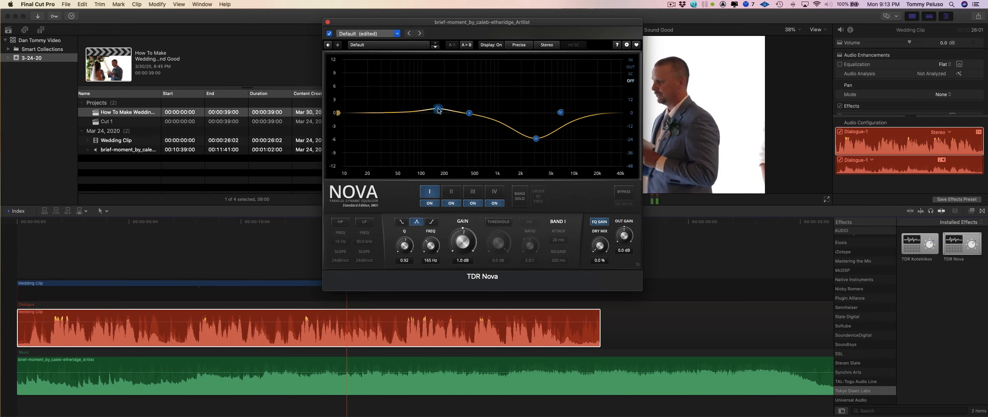
{"action": "mouse_move", "coordinate": [535, 140]}
{"action": "left_mouse_down"}
{"action": "mouse_move", "coordinate": [531, 149]}
{"action": "mouse_move", "coordinate": [529, 141]}
{"action": "left_mouse_up"}
{"action": "left_click_drag", "start_coordinate": [471, 115], "coordinate": [511, 129]}
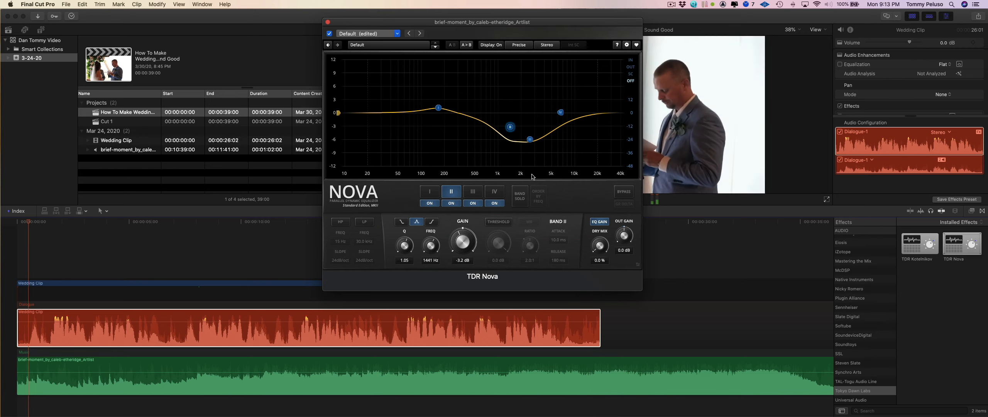
Compare the mix with the music EQ off and on from the start, and lower Nova's output gain to -4.0 dB.
{"action": "left_click", "coordinate": [329, 34]}
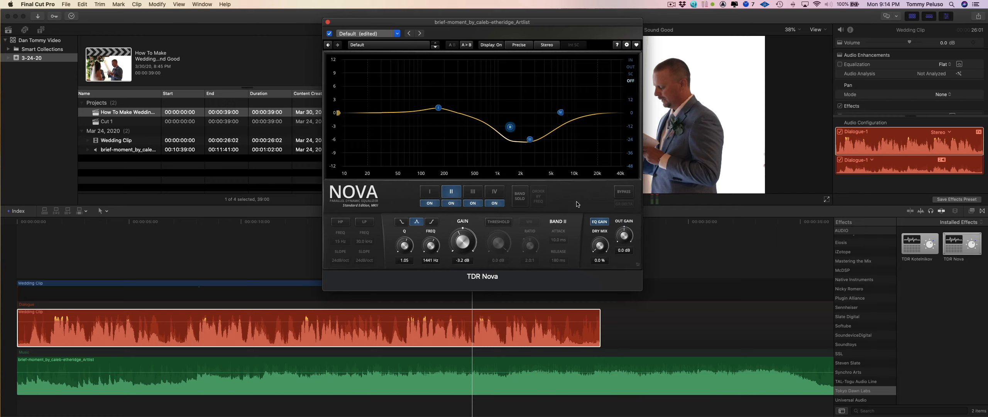
{"action": "key", "text": "Home"}
{"action": "key", "text": "space"}
{"action": "left_click_drag", "start_coordinate": [624, 235], "coordinate": [623, 247]}
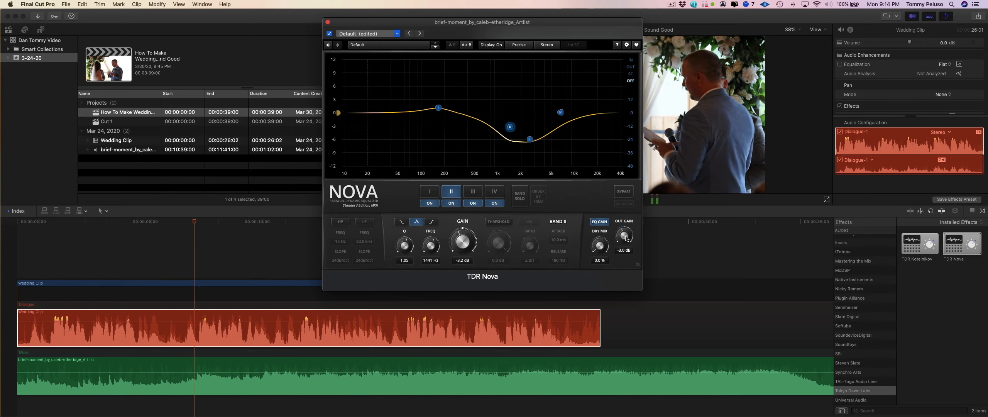
{"action": "left_click_drag", "start_coordinate": [625, 237], "coordinate": [625, 236]}
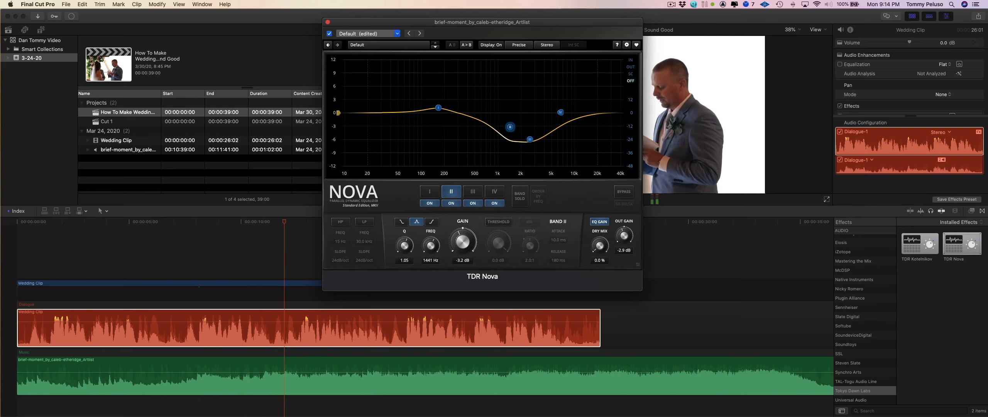
{"action": "left_click_drag", "start_coordinate": [626, 236], "coordinate": [625, 237]}
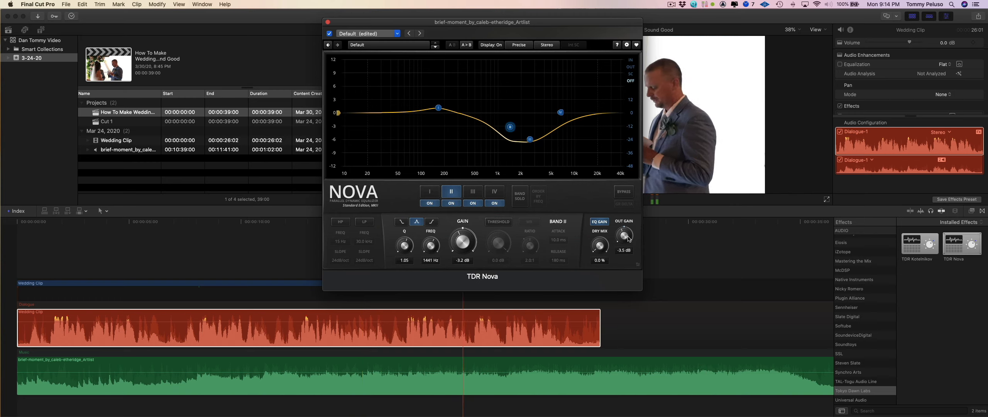
{"action": "left_click_drag", "start_coordinate": [624, 236], "coordinate": [624, 236]}
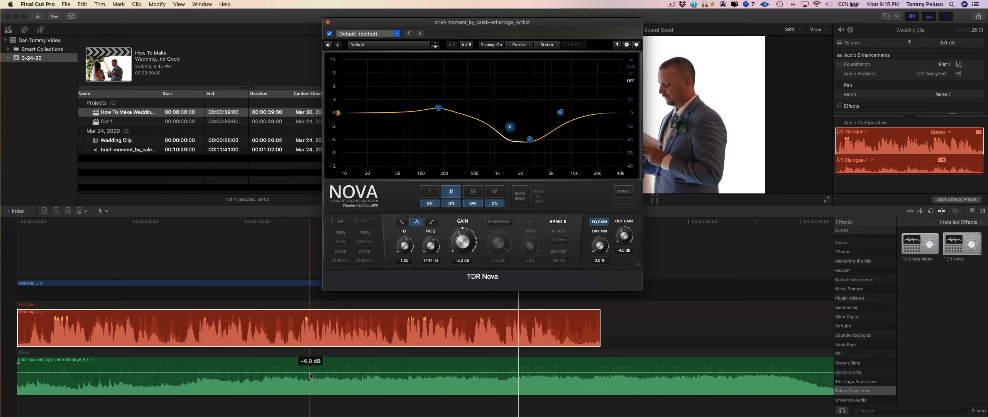
Keyframe the music clip's volume so the opening section is louder and eases down gradually under the dialogue.
{"action": "left_click", "coordinate": [290, 372]}
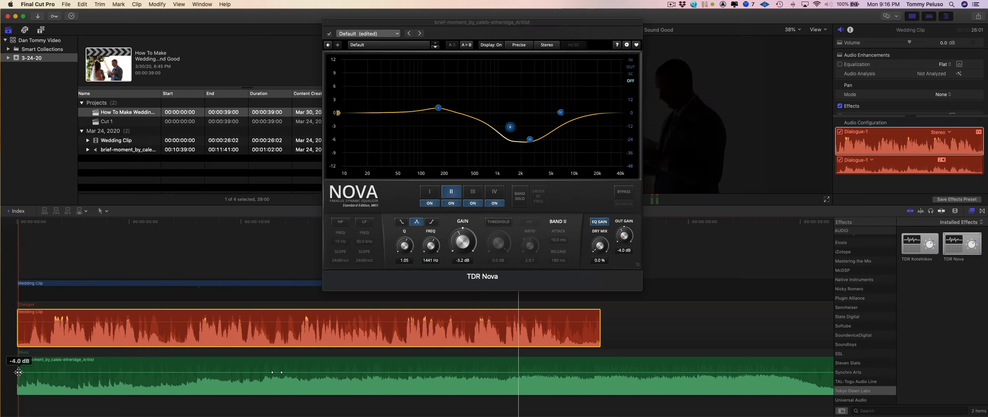
{"action": "left_click_drag", "start_coordinate": [94, 371], "coordinate": [96, 370]}
{"action": "left_click_drag", "start_coordinate": [281, 372], "coordinate": [428, 381]}
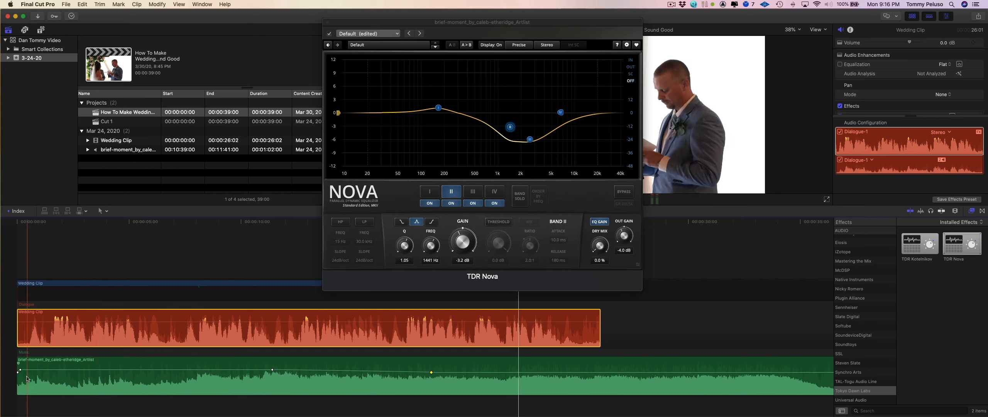
Shift the opening volume keyframes later on the music clip and raise the loud section between them to 2.0 dB.
{"action": "mouse_move", "coordinate": [17, 373]}
{"action": "left_click_drag", "start_coordinate": [17, 372], "coordinate": [28, 369]}
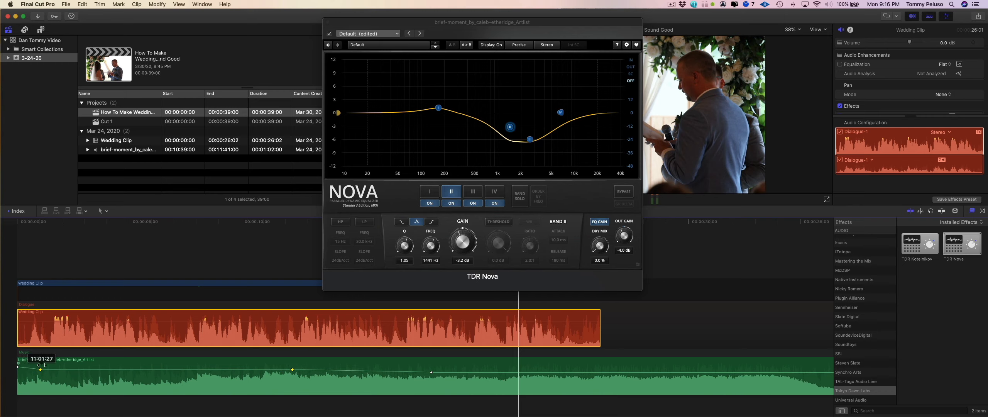
{"action": "left_click_drag", "start_coordinate": [44, 364], "coordinate": [53, 372]}
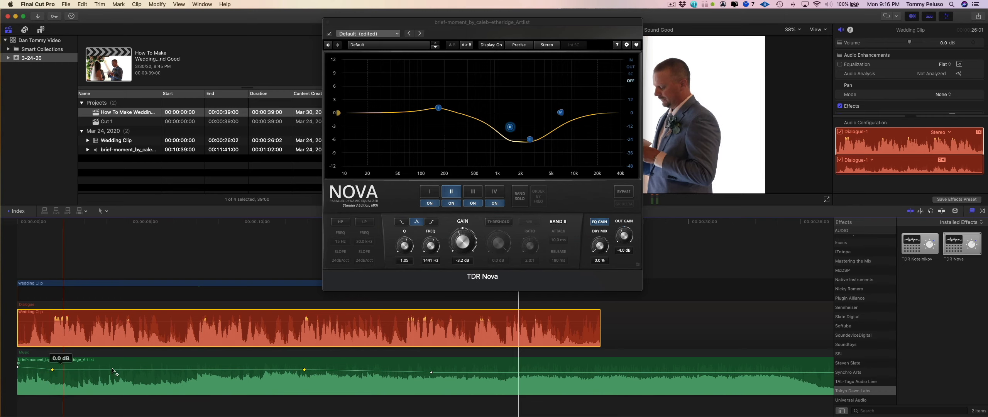
{"action": "left_click_drag", "start_coordinate": [215, 371], "coordinate": [216, 368]}
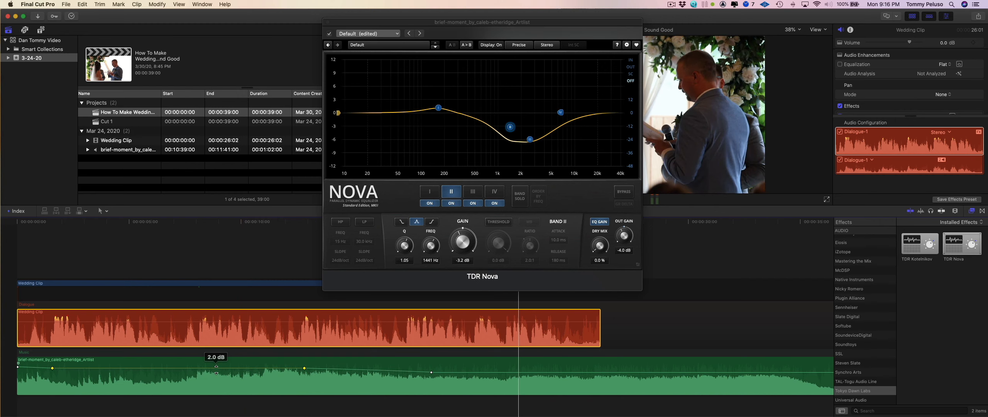
Lower the music's loud section slightly at its ending keyframe and set the clip's starting volume keyframe to 1.0 dB.
{"action": "left_click_drag", "start_coordinate": [304, 368], "coordinate": [284, 370]}
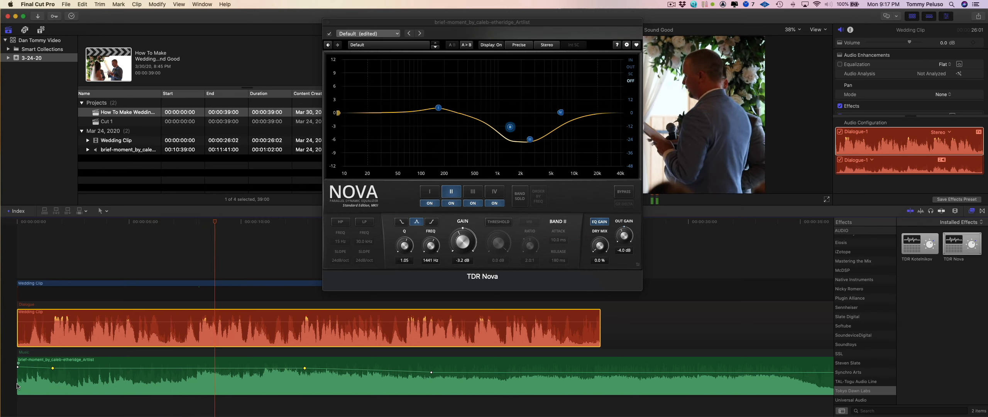
{"action": "mouse_move", "coordinate": [160, 368]}
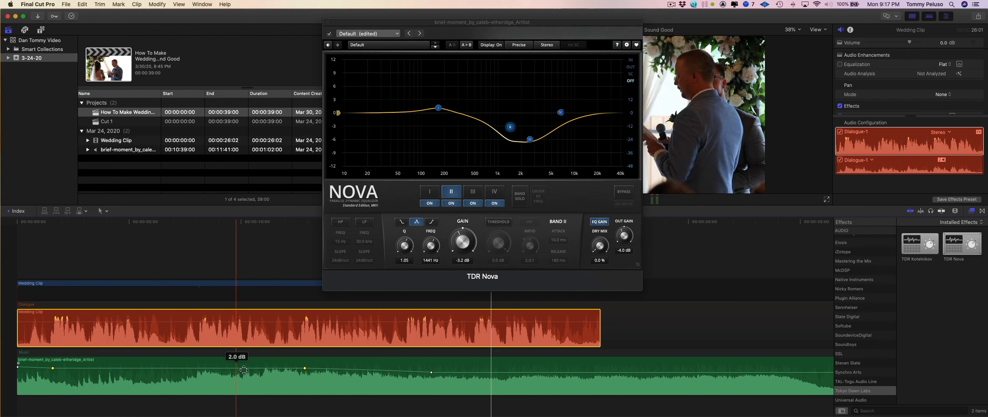
{"action": "left_click_drag", "start_coordinate": [306, 368], "coordinate": [305, 370]}
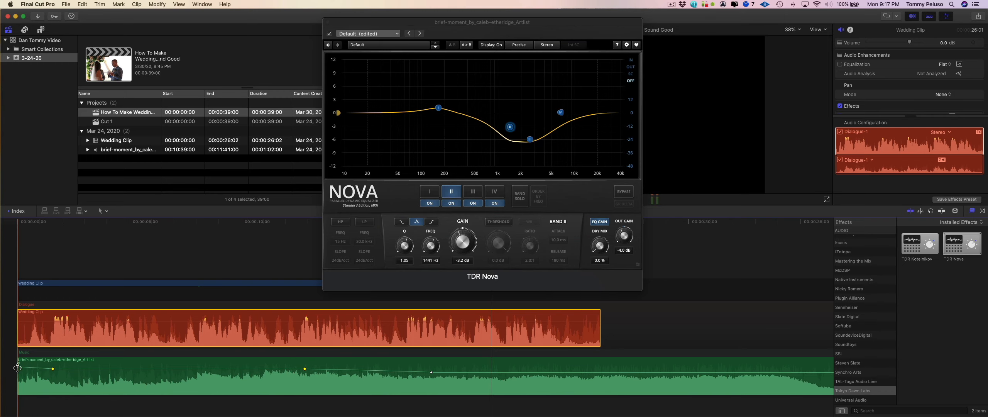
{"action": "left_click", "coordinate": [18, 367]}
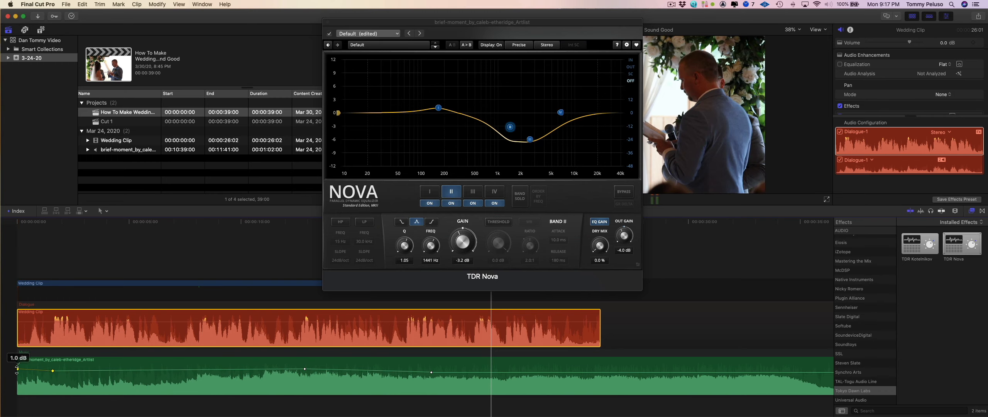
Move the end of the music's loud section earlier to about 7 seconds and keyframe the volume down by about 9.5 seconds.
{"action": "left_click_drag", "start_coordinate": [305, 369], "coordinate": [199, 371]}
{"action": "left_click", "coordinate": [197, 367], "text": "alt"}
{"action": "left_click_drag", "start_coordinate": [199, 370], "coordinate": [230, 370]}
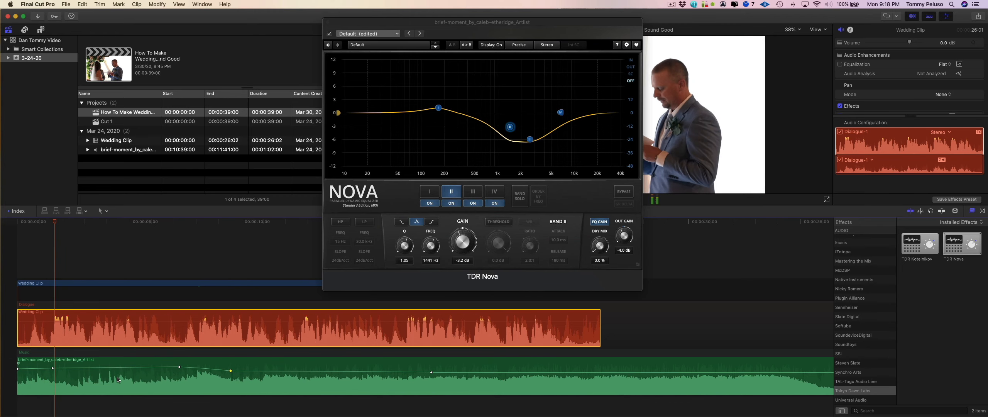
{"action": "left_click", "coordinate": [179, 367]}
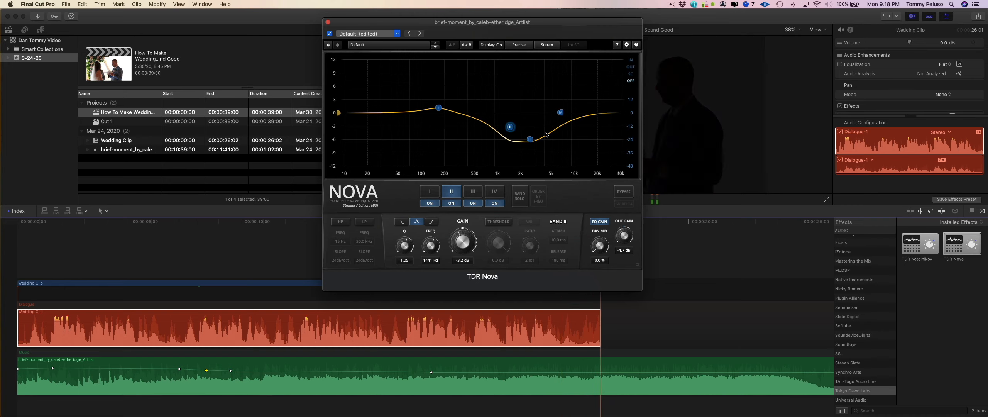
Lower the gain of Nova's high band IV to -1.1 dB at 6.4 kHz and close the plug-in window.
{"action": "left_click_drag", "start_coordinate": [560, 113], "coordinate": [560, 118]}
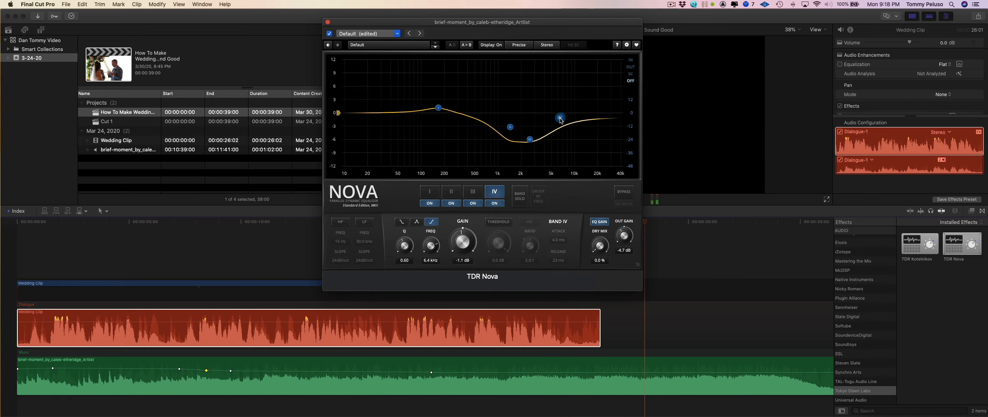
{"action": "key", "text": "space"}
{"action": "key", "text": "super+w"}
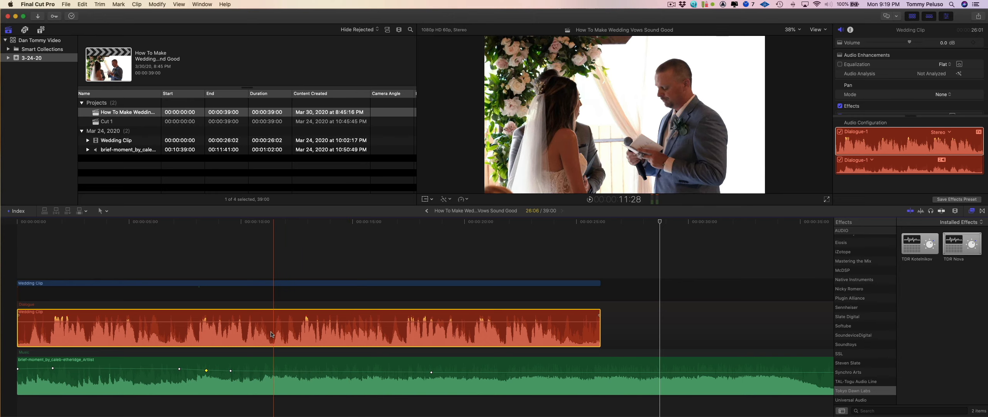
Add four volume keyframes around the gap before the first words in the dialogue clip and lower the section between the inner two.
{"action": "key", "text": "space"}
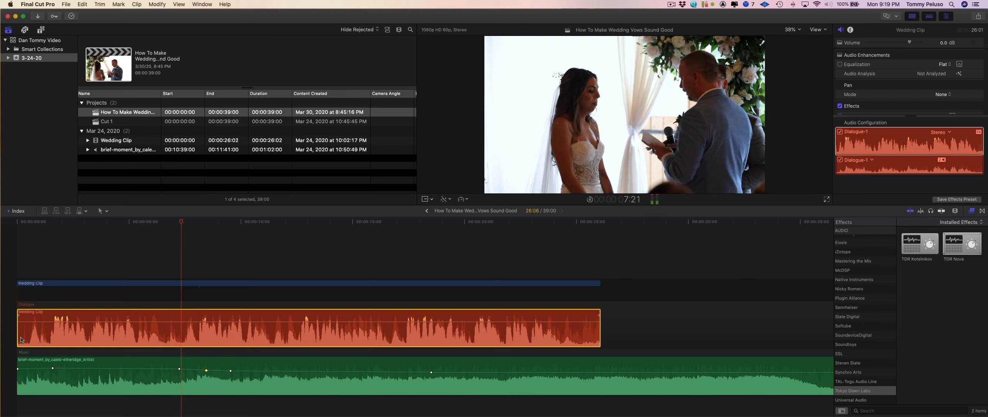
{"action": "key", "text": "space"}
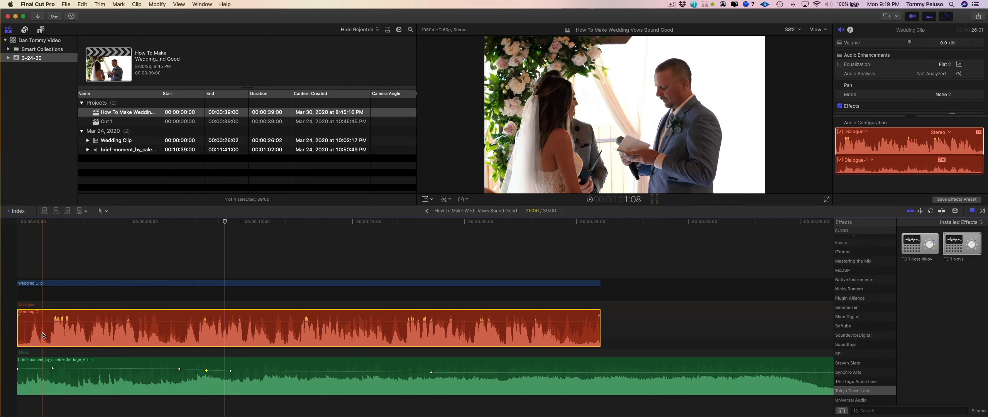
{"action": "left_click", "coordinate": [21, 321], "text": "alt"}
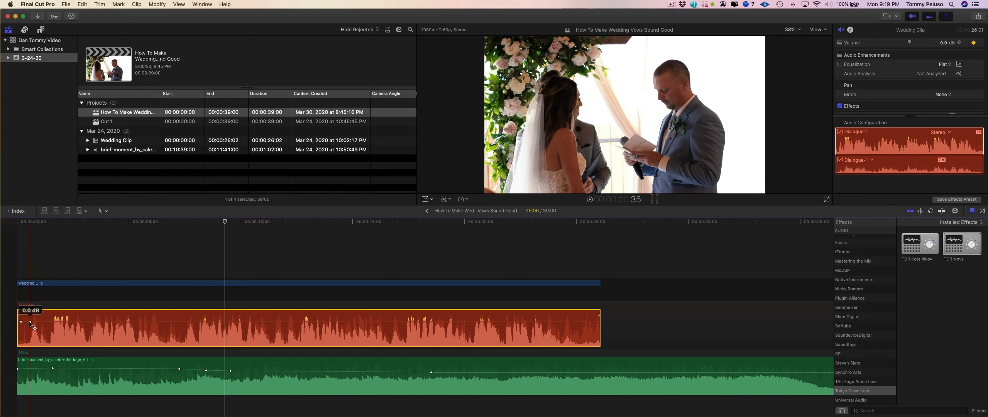
{"action": "left_click", "coordinate": [44, 321], "text": "alt"}
{"action": "left_click", "coordinate": [52, 321], "text": "alt"}
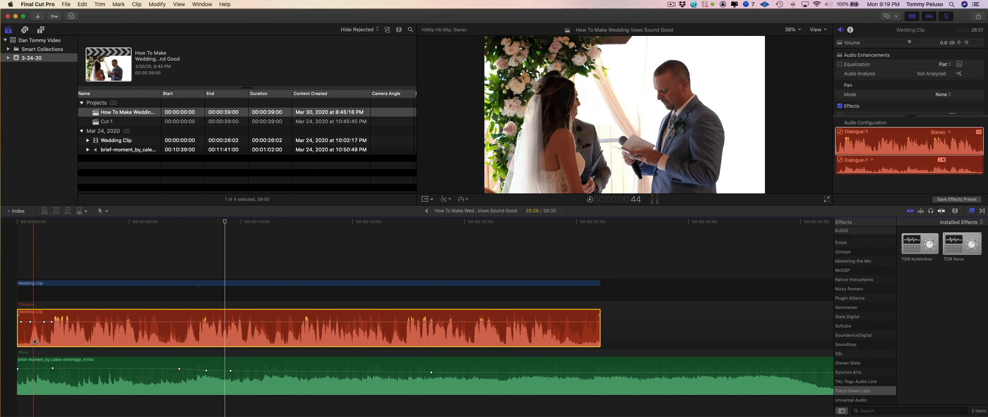
{"action": "left_click_drag", "start_coordinate": [36, 322], "coordinate": [36, 324]}
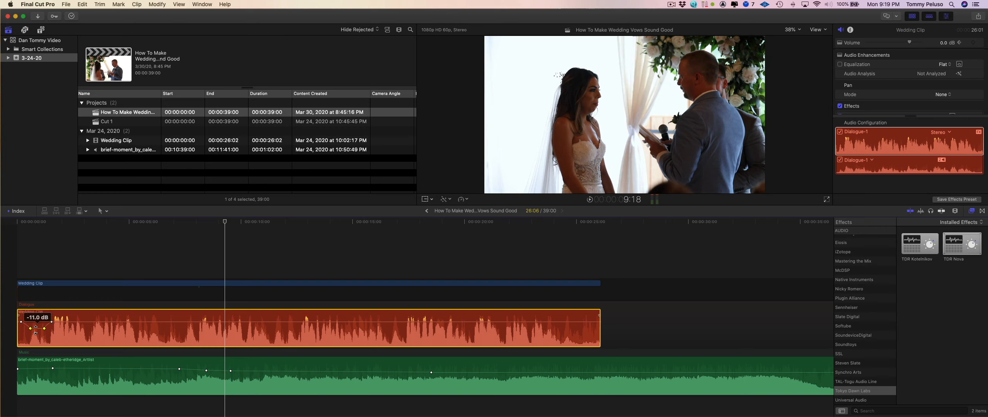
{"action": "key", "text": "space"}
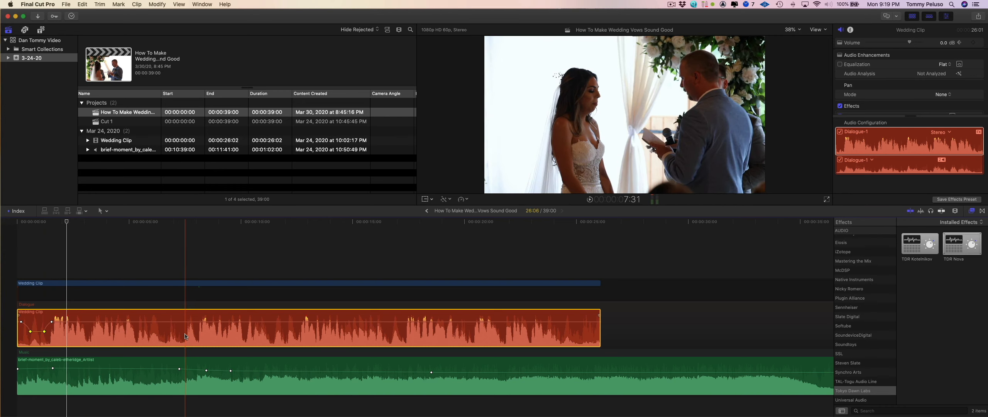
Keyframe a volume dip in the dialogue clip's pause between about 7 and 8 seconds.
{"action": "key", "text": "space"}
{"action": "key", "text": "space"}
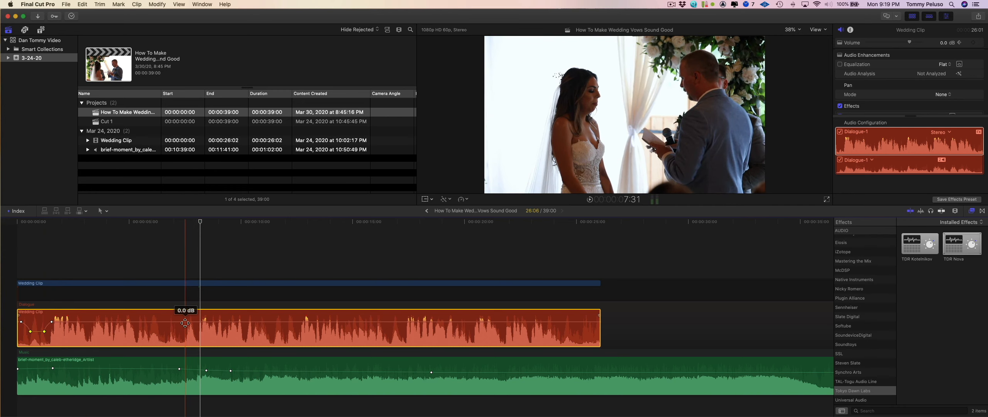
{"action": "left_click", "coordinate": [181, 322], "text": "alt"}
{"action": "left_click", "coordinate": [187, 322], "text": "alt"}
{"action": "left_click", "coordinate": [195, 321], "text": "alt"}
{"action": "left_click", "coordinate": [201, 322], "text": "alt"}
{"action": "left_click_drag", "start_coordinate": [190, 322], "coordinate": [188, 330]}
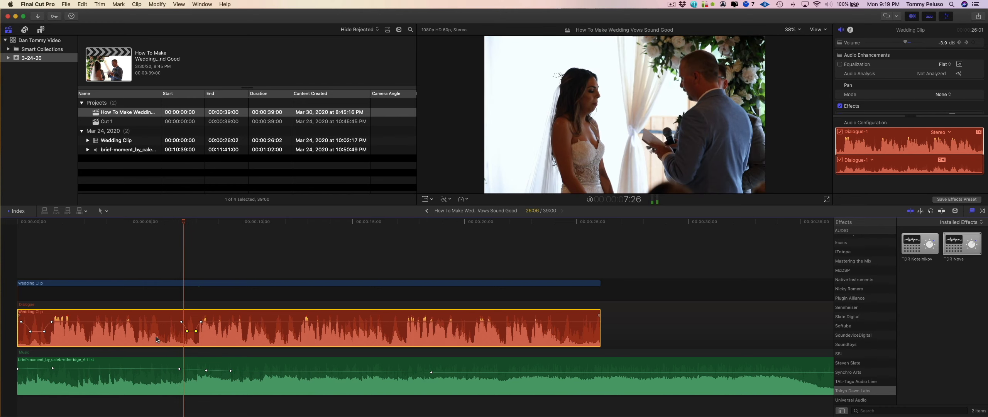
Keyframe volume dips in the dialogue pauses near 12 and 17 seconds, lowering the latter to about -13 dB.
{"action": "key", "text": "space"}
{"action": "key", "text": "space"}
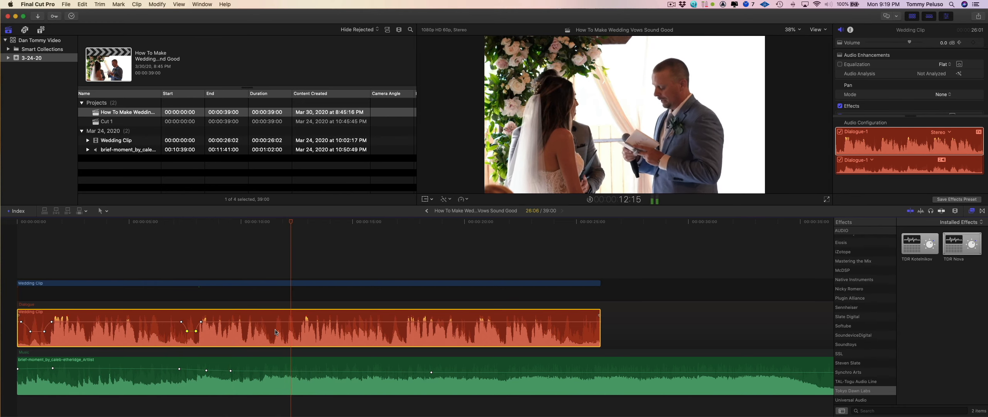
{"action": "key", "text": "space"}
{"action": "left_click", "coordinate": [270, 321], "text": "alt"}
{"action": "left_click", "coordinate": [274, 321], "text": "alt"}
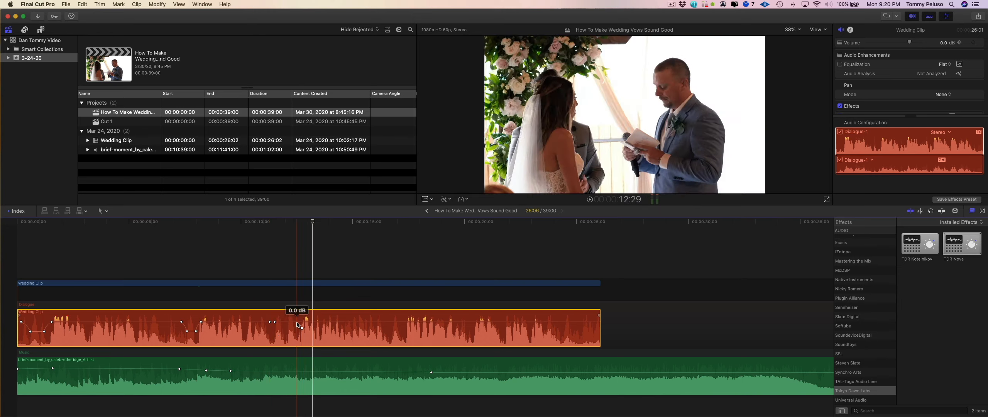
{"action": "left_click_drag", "start_coordinate": [394, 322], "coordinate": [394, 331]}
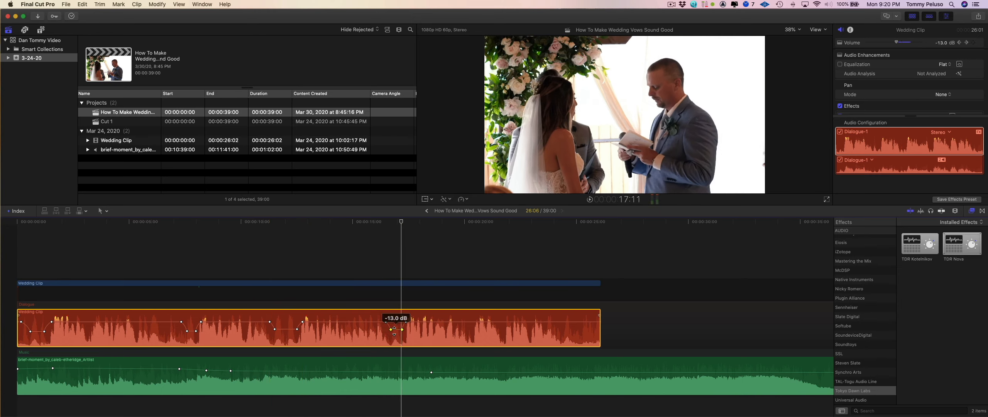
Add four volume keyframes around the dialogue pause between about 24 and 25 seconds, lower the section between them, and play back the result.
{"action": "key", "text": "space"}
{"action": "key", "text": "space"}
{"action": "key", "text": "space"}
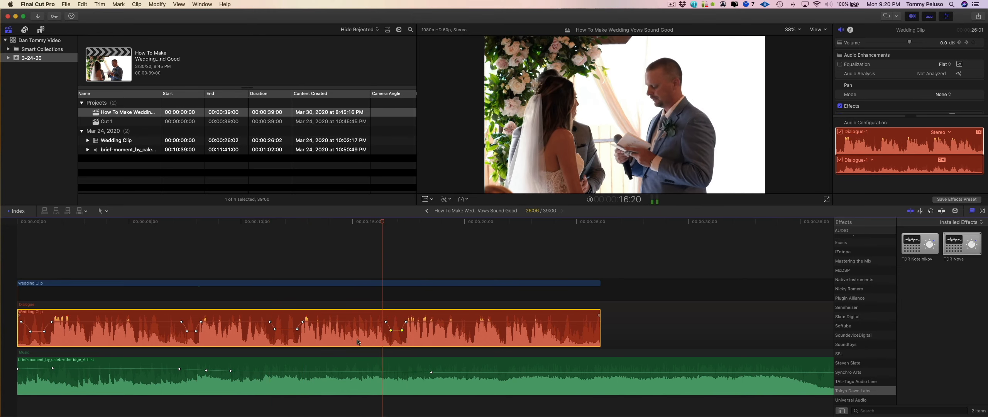
{"action": "left_click", "coordinate": [557, 321], "text": "alt"}
{"action": "left_click", "coordinate": [561, 321], "text": "alt"}
{"action": "left_click", "coordinate": [574, 322], "text": "alt"}
{"action": "left_click", "coordinate": [578, 322], "text": "alt"}
{"action": "left_click_drag", "start_coordinate": [567, 321], "coordinate": [567, 327]}
{"action": "key", "text": "space"}
{"action": "key", "text": "space"}
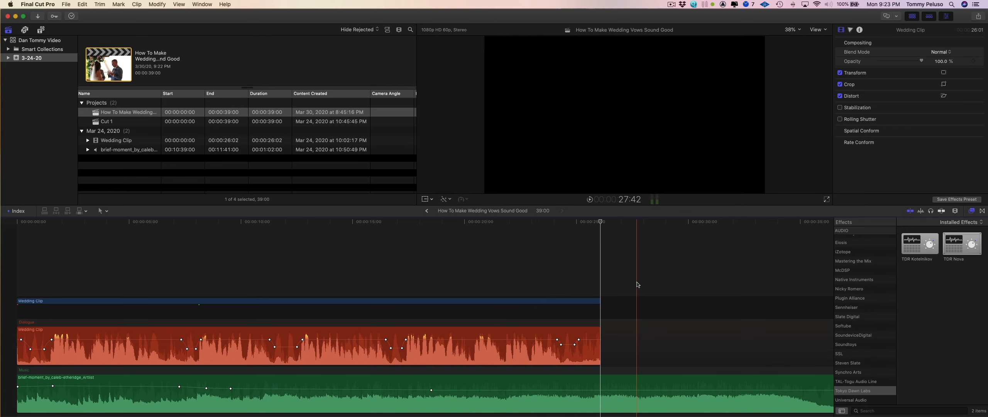
{"action": "scroll", "coordinate": [642, 280], "scroll_direction": "down", "scroll_amount": 1}
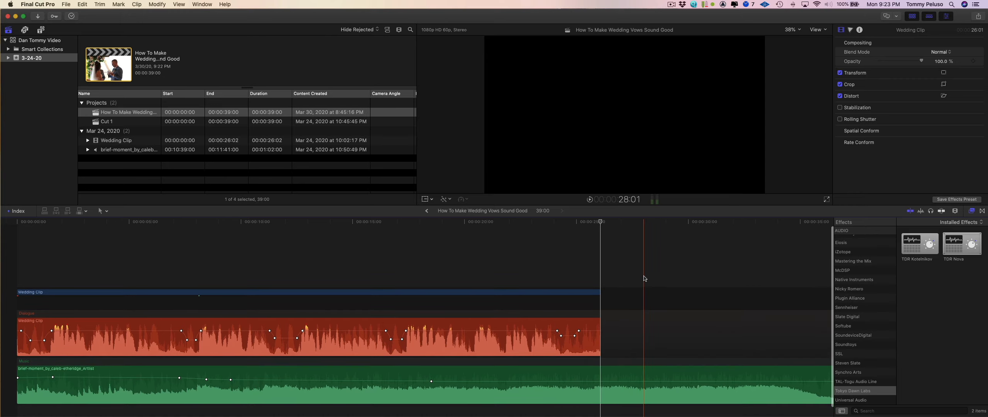
{"action": "scroll", "coordinate": [643, 278], "scroll_direction": "down", "scroll_amount": 1}
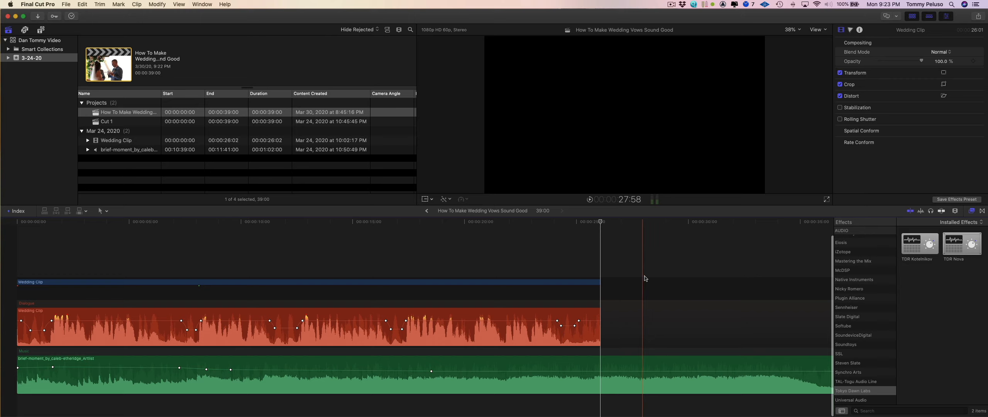